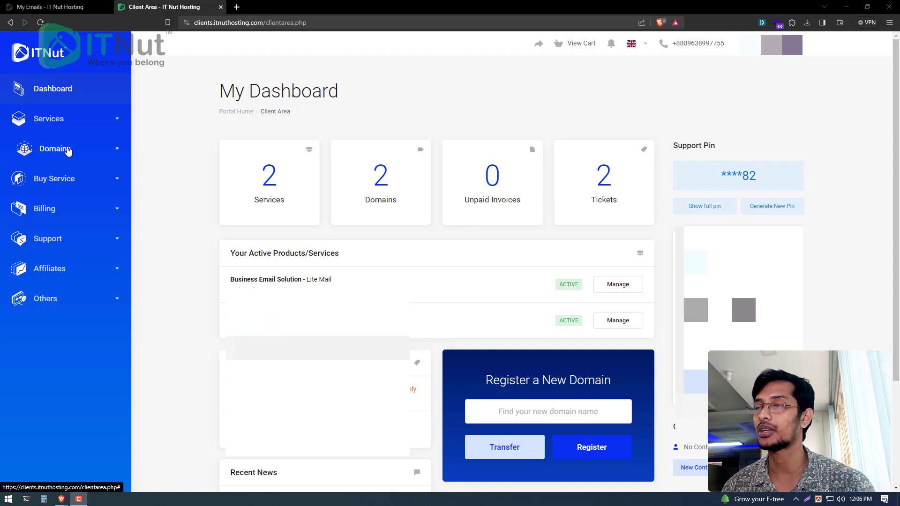
Open the DNS Manager for the account's domains and edit the second listed DNS zone
{"action": "left_click", "coordinate": [68, 149]}
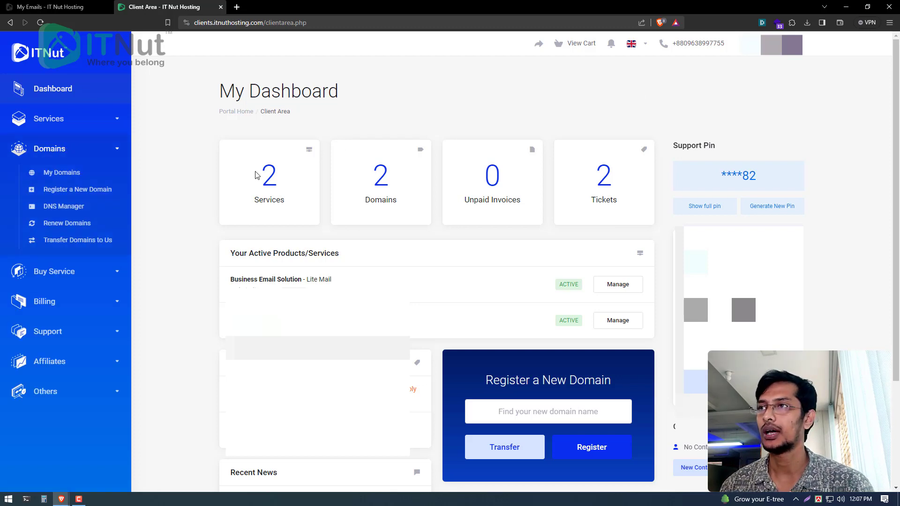
{"action": "left_click", "coordinate": [53, 212]}
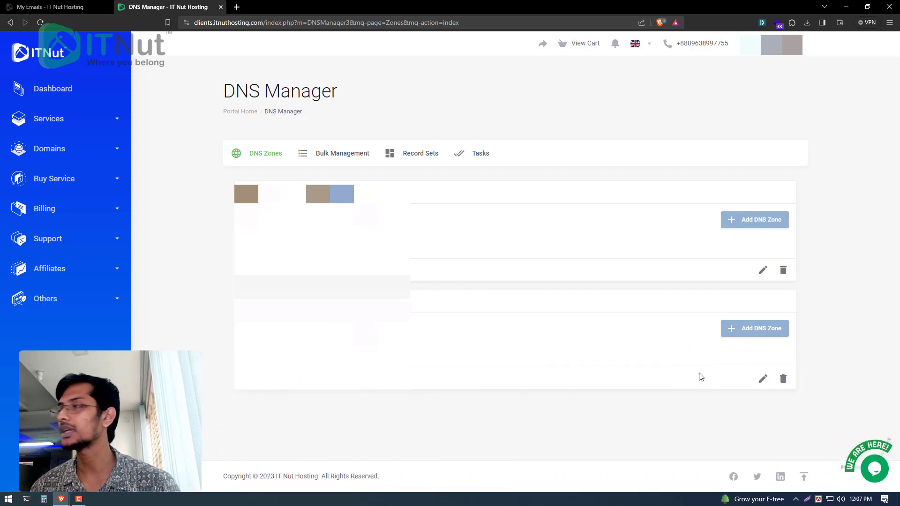
{"action": "left_click", "coordinate": [765, 383]}
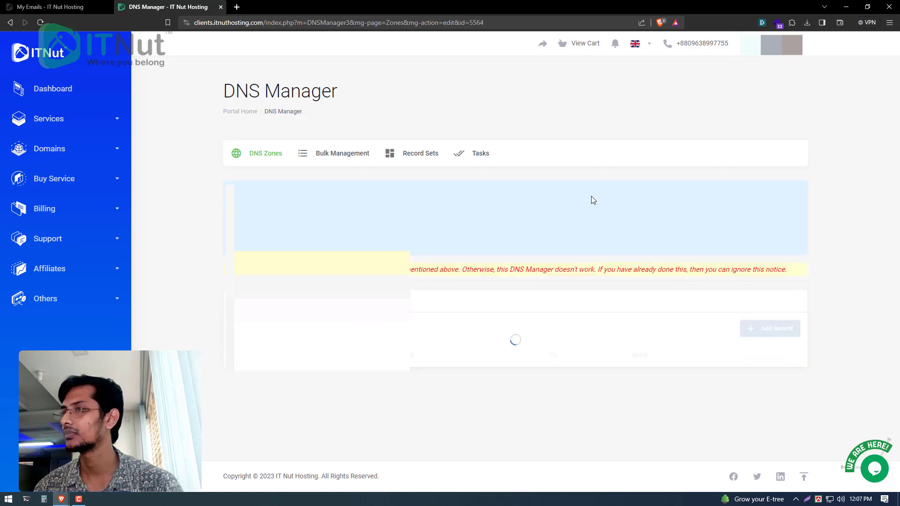
{"action": "scroll", "coordinate": [516, 296], "scroll_direction": "down", "scroll_amount": 2}
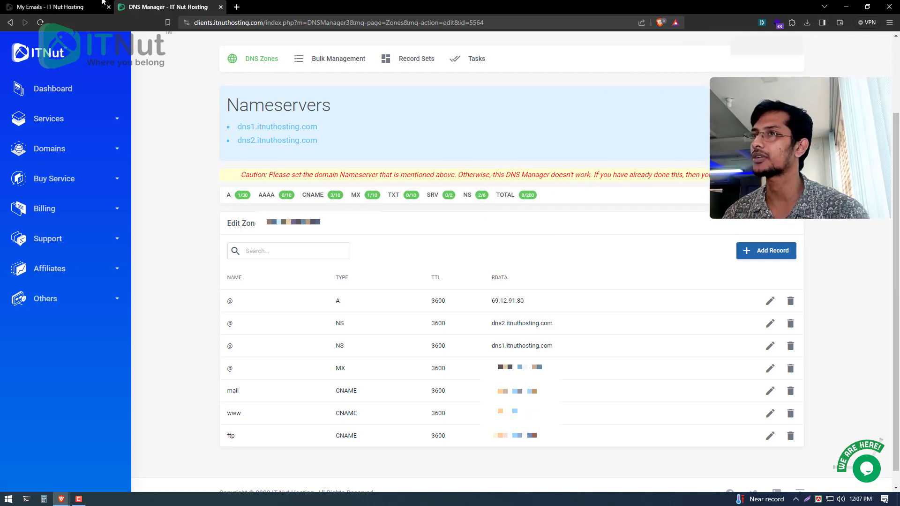
Find the DNS settings section in the opened hosting email and place the email beside the DNS Manager window
{"action": "left_click", "coordinate": [52, 6]}
{"action": "scroll", "coordinate": [590, 263], "scroll_direction": "down", "scroll_amount": 1}
{"action": "scroll", "coordinate": [589, 272], "scroll_direction": "up", "scroll_amount": 10}
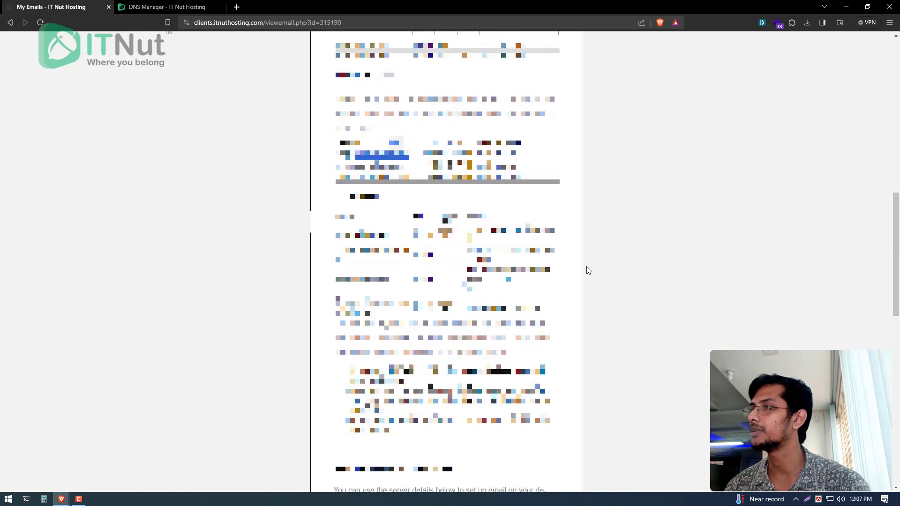
{"action": "scroll", "coordinate": [447, 262], "scroll_direction": "up", "scroll_amount": 2}
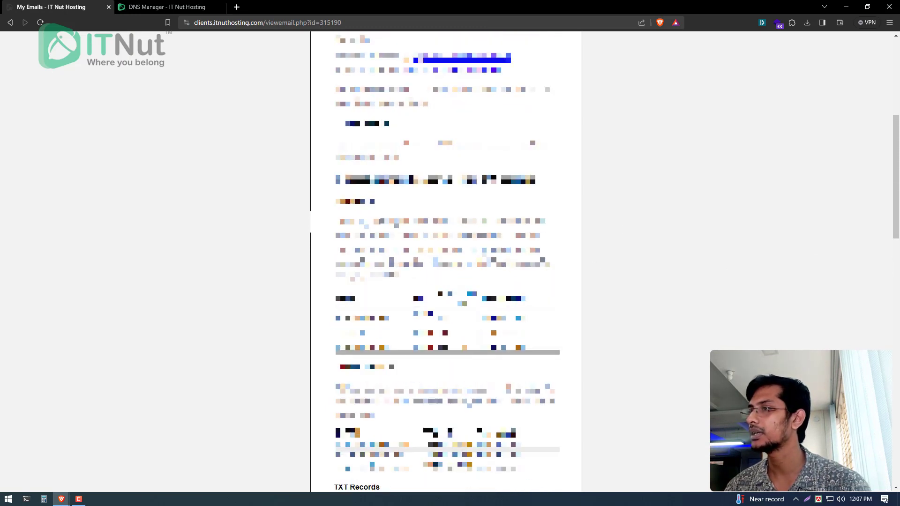
{"action": "left_click", "coordinate": [204, 14]}
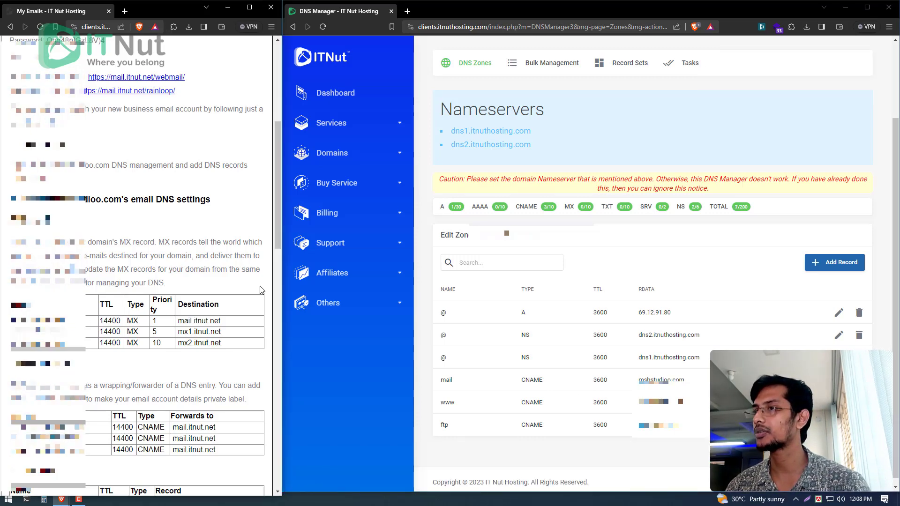
Start a new MX record for the zone with name @ and preference 1
{"action": "left_click", "coordinate": [825, 263]}
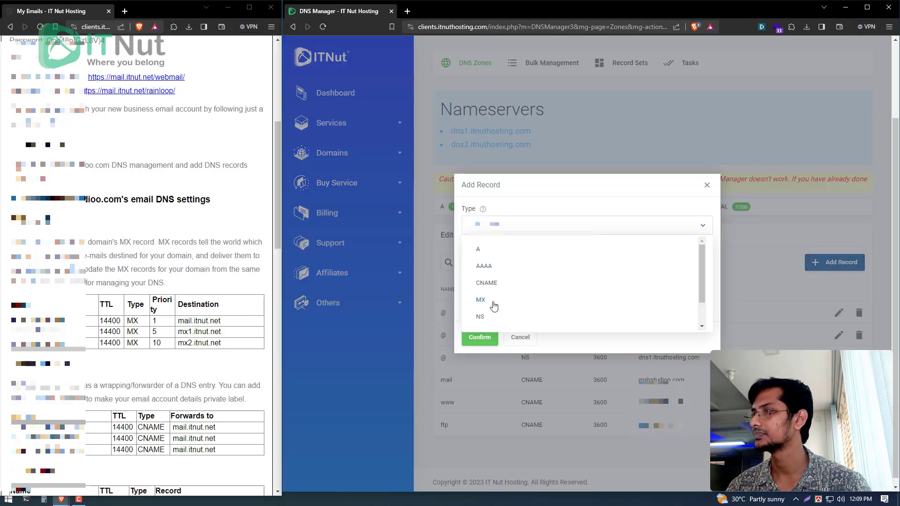
{"action": "left_click", "coordinate": [493, 304]}
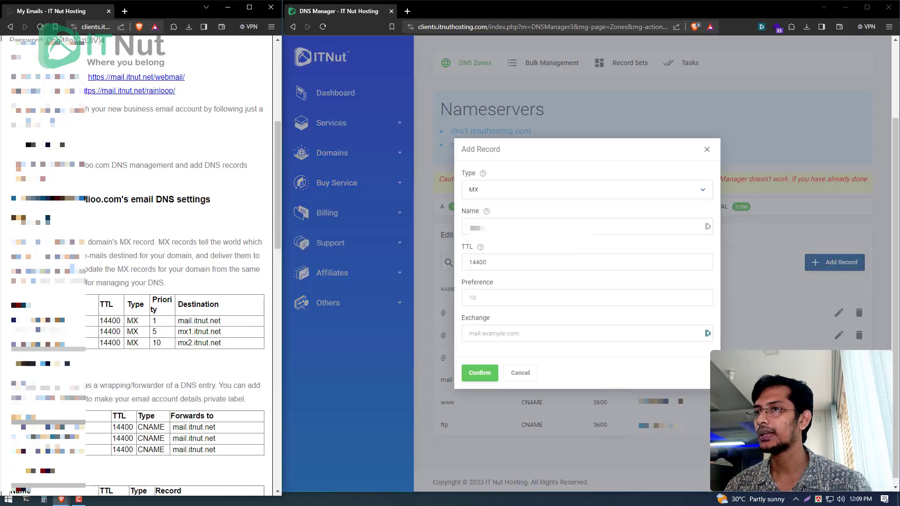
{"action": "double_click", "coordinate": [30, 323]}
{"action": "left_click_drag", "start_coordinate": [50, 323], "coordinate": [65, 323]}
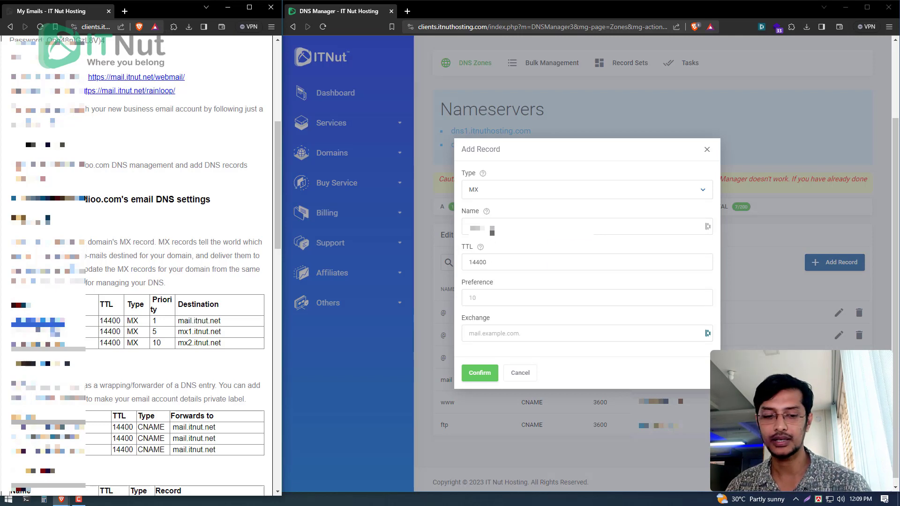
{"action": "left_click", "coordinate": [492, 230]}
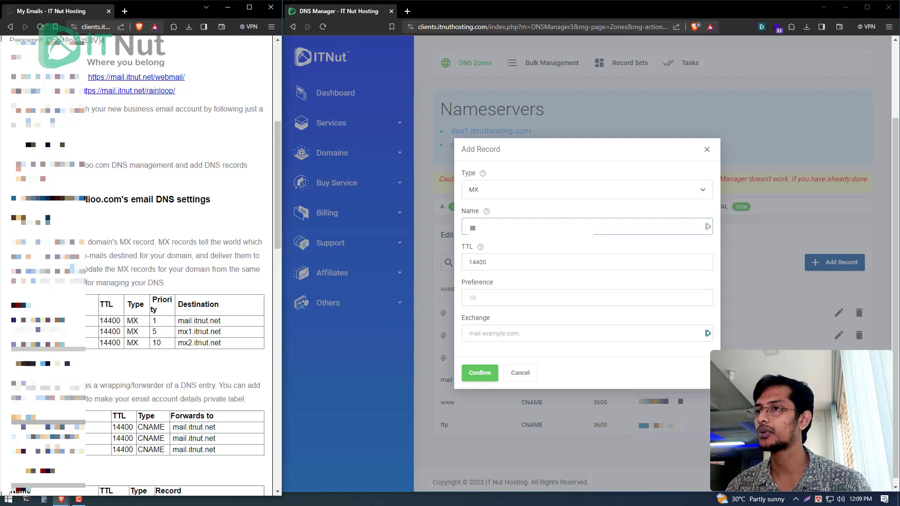
{"action": "left_click", "coordinate": [499, 265]}
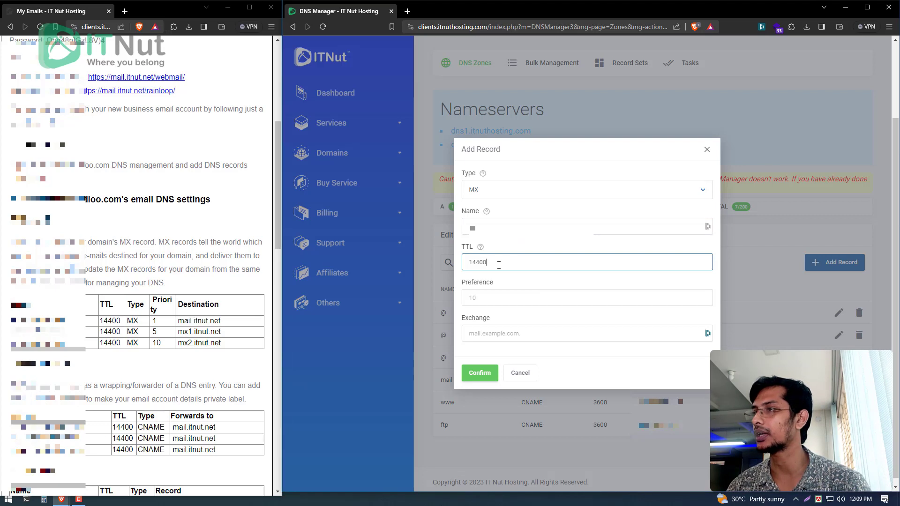
{"action": "left_click", "coordinate": [500, 303]}
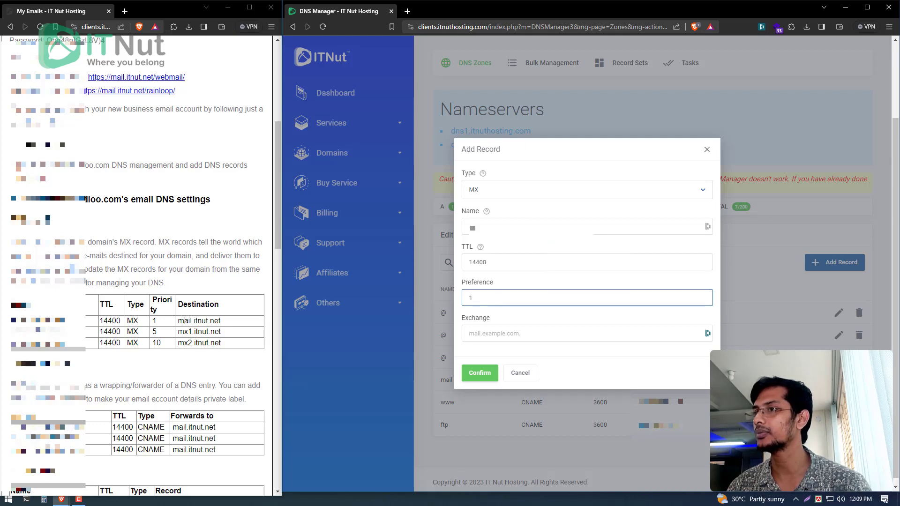
Copy mail.itnut.net from the email into the MX record's exchange value and save the record
{"action": "left_click_drag", "start_coordinate": [177, 320], "coordinate": [220, 322]}
{"action": "key", "text": "ctrl+c"}
{"action": "left_click", "coordinate": [521, 337]}
{"action": "key", "text": "ctrl+v"}
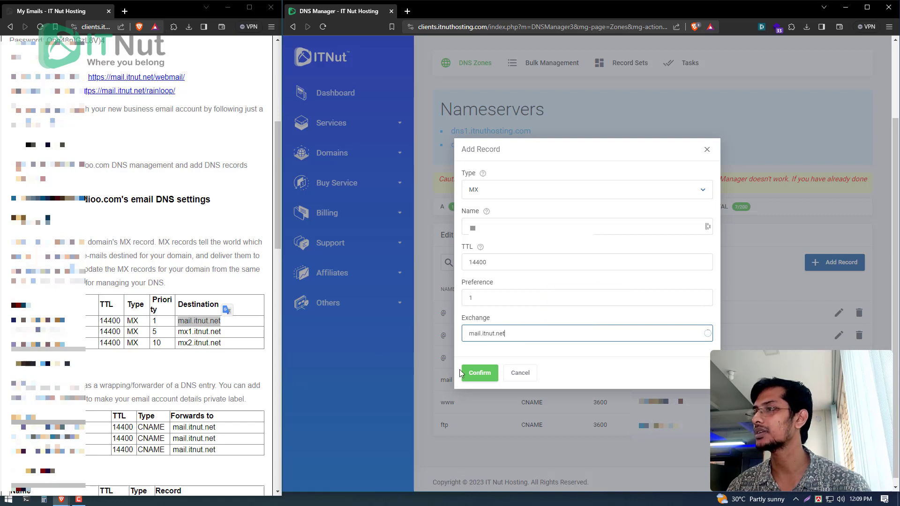
{"action": "left_click", "coordinate": [492, 379]}
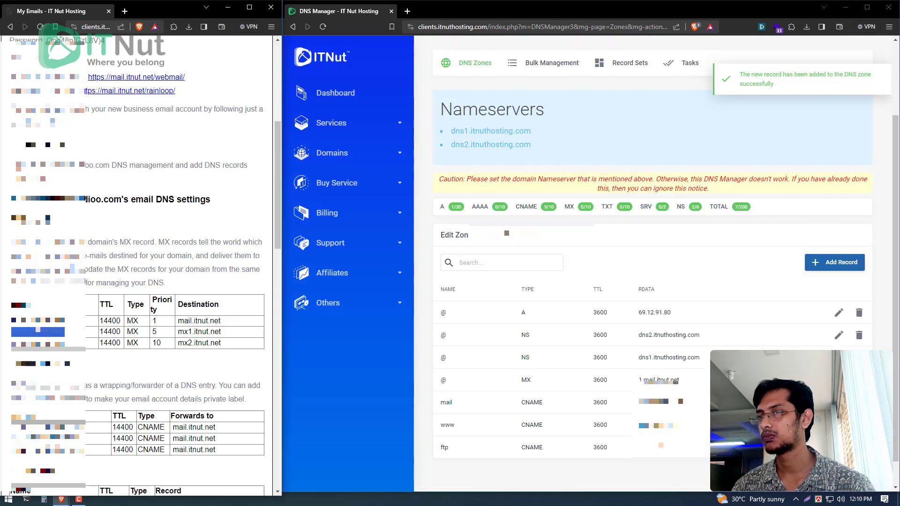
Add an MX record named @ with preference 5 and exchange mx1.itnut.net, copied from the email
{"action": "left_click", "coordinate": [835, 263]}
{"action": "left_click_drag", "start_coordinate": [178, 332], "coordinate": [220, 332]}
{"action": "key", "text": "ctrl+c"}
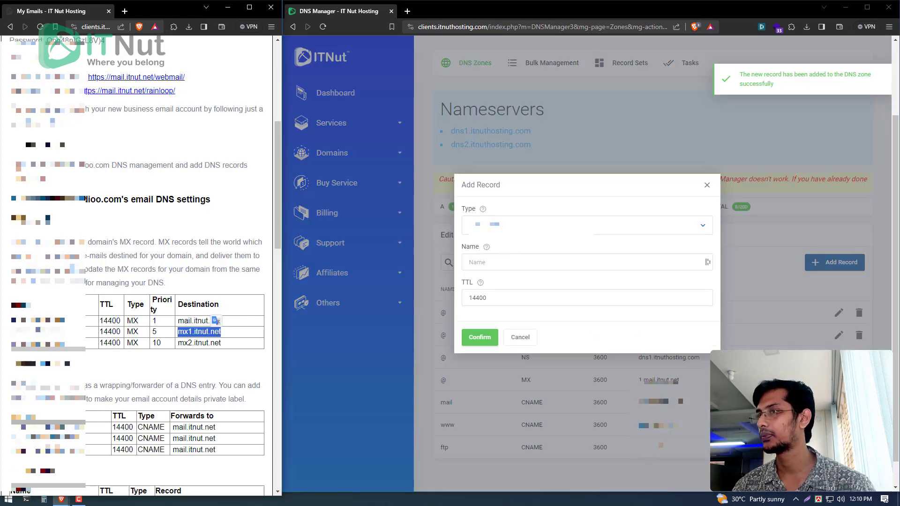
{"action": "left_click", "coordinate": [586, 225]}
{"action": "left_click", "coordinate": [492, 282]}
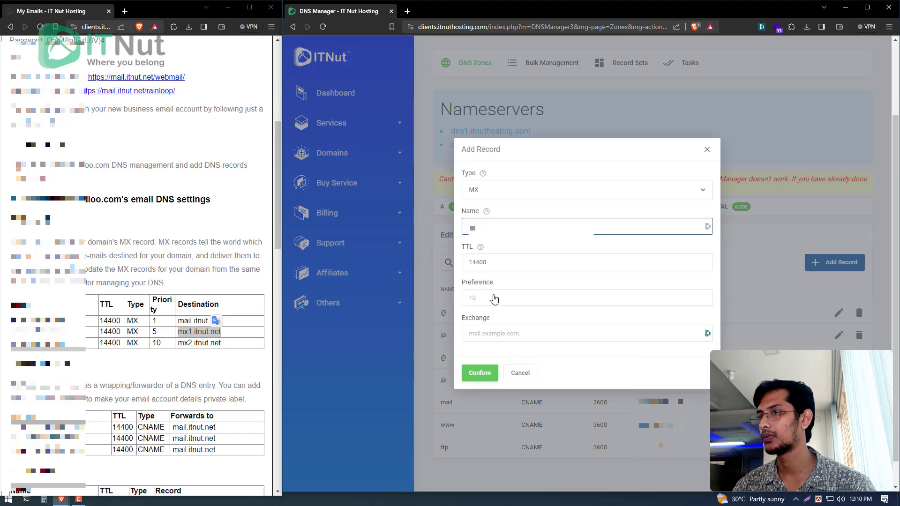
{"action": "left_click", "coordinate": [493, 303]}
{"action": "type", "text": "5"}
{"action": "left_click", "coordinate": [490, 334]}
{"action": "key", "text": "ctrl+v"}
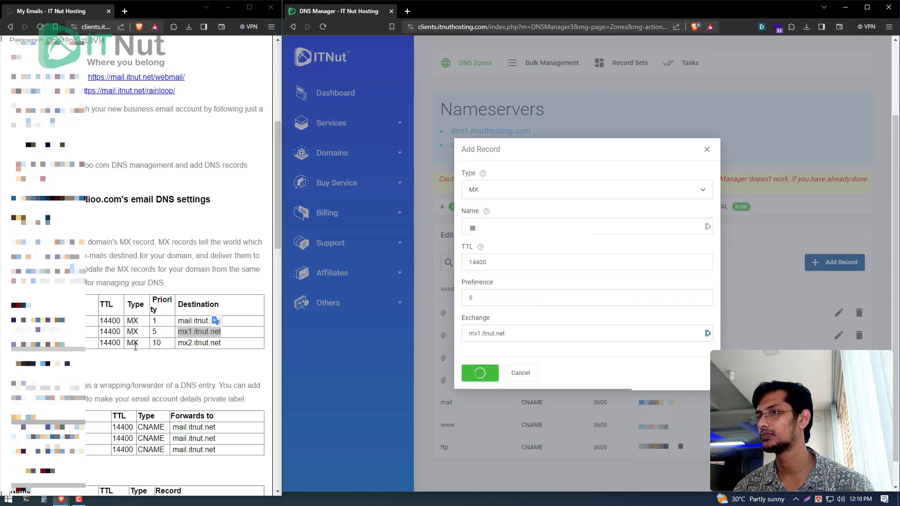
{"action": "left_click", "coordinate": [479, 372]}
Add an MX record named @ with preference 10 and exchange mx2.itnut.net, copied from the email
{"action": "left_click", "coordinate": [836, 262]}
{"action": "left_click_drag", "start_coordinate": [178, 343], "coordinate": [221, 343]}
{"action": "key", "text": "ctrl+c"}
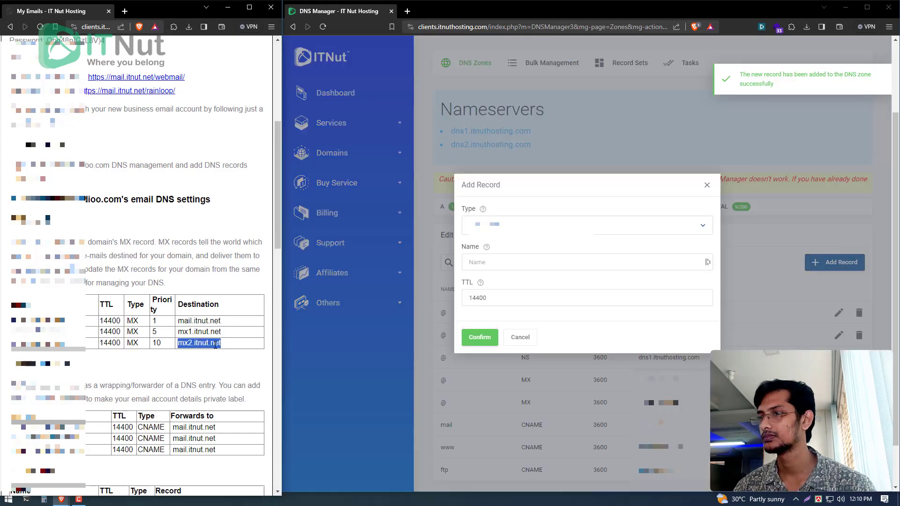
{"action": "left_click", "coordinate": [586, 225]}
{"action": "left_click", "coordinate": [488, 272]}
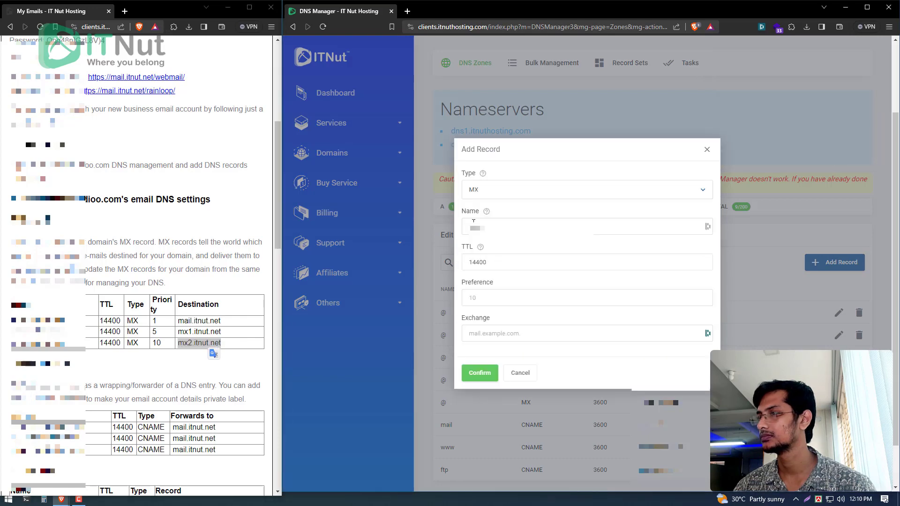
{"action": "left_click", "coordinate": [483, 228]}
{"action": "type", "text": "@"}
{"action": "left_click", "coordinate": [495, 305]}
{"action": "type", "text": "10"}
{"action": "left_click", "coordinate": [490, 334]}
{"action": "key", "text": "ctrl+v"}
{"action": "left_click", "coordinate": [479, 373]}
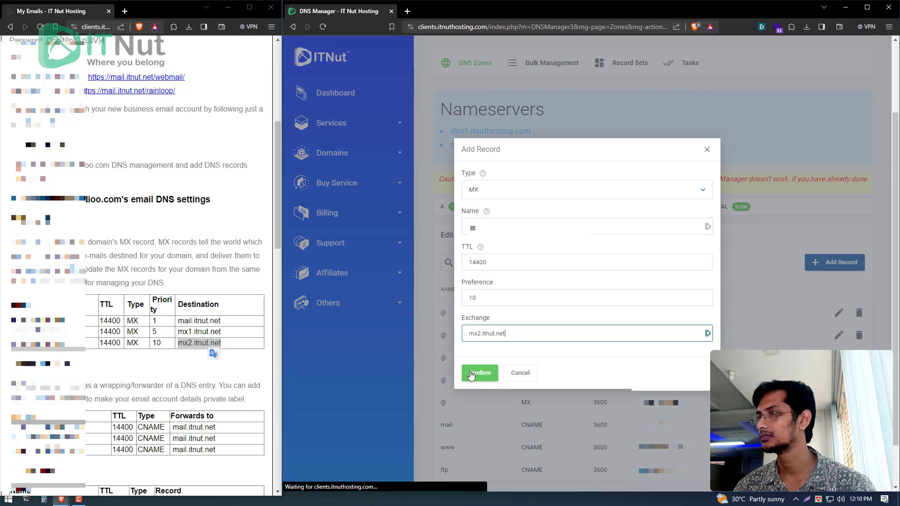
Add a CNAME record named smtp that points to mail.itnut.net, copied from the email's forwarding table
{"action": "scroll", "coordinate": [552, 365], "scroll_direction": "down", "scroll_amount": 2}
{"action": "scroll", "coordinate": [276, 364], "scroll_direction": "down", "scroll_amount": 3}
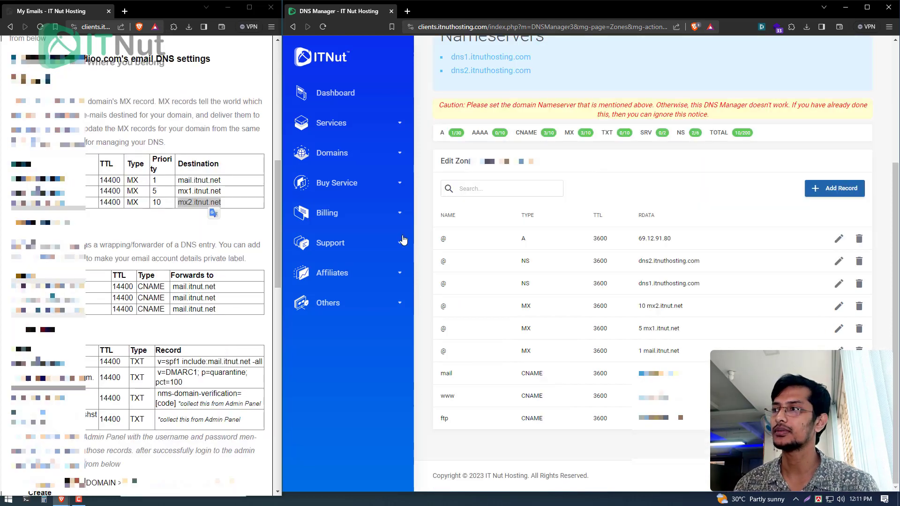
{"action": "left_click", "coordinate": [819, 193]}
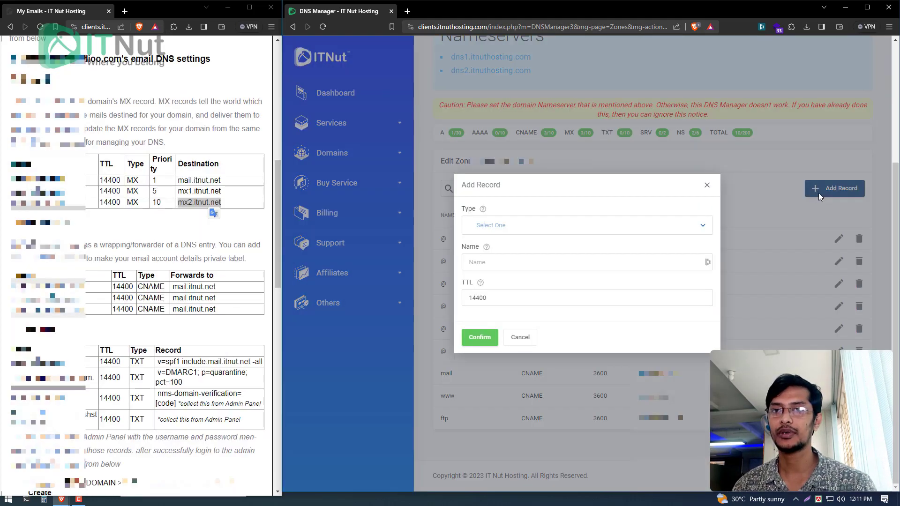
{"action": "left_click", "coordinate": [537, 222]}
{"action": "left_click", "coordinate": [508, 281]}
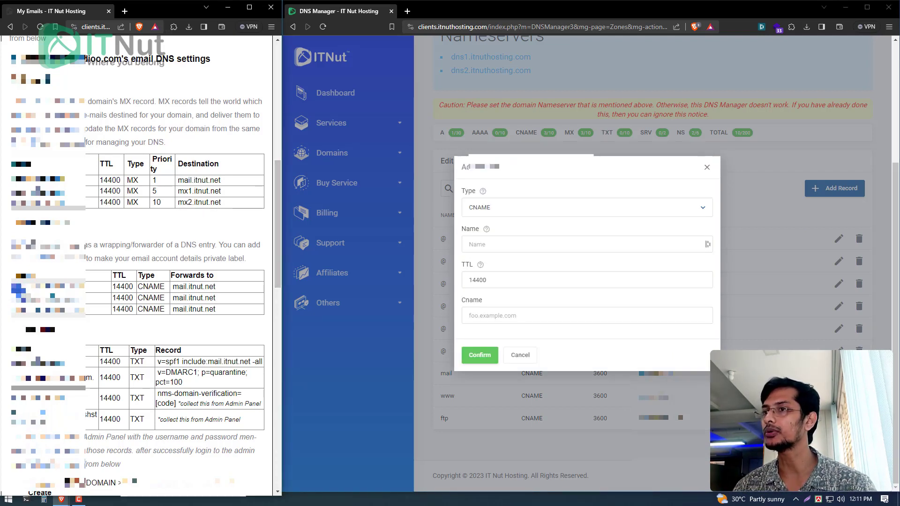
{"action": "left_click", "coordinate": [488, 240]}
{"action": "type", "text": "smtp"}
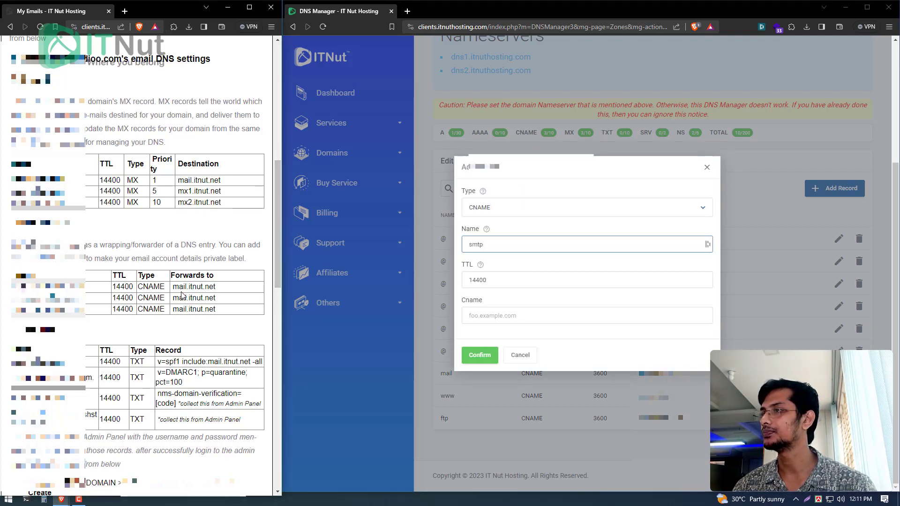
{"action": "double_click", "coordinate": [183, 287]}
{"action": "key", "text": "ctrl+c"}
{"action": "left_click", "coordinate": [609, 315]}
{"action": "key", "text": "ctrl+v"}
{"action": "left_click", "coordinate": [479, 355]}
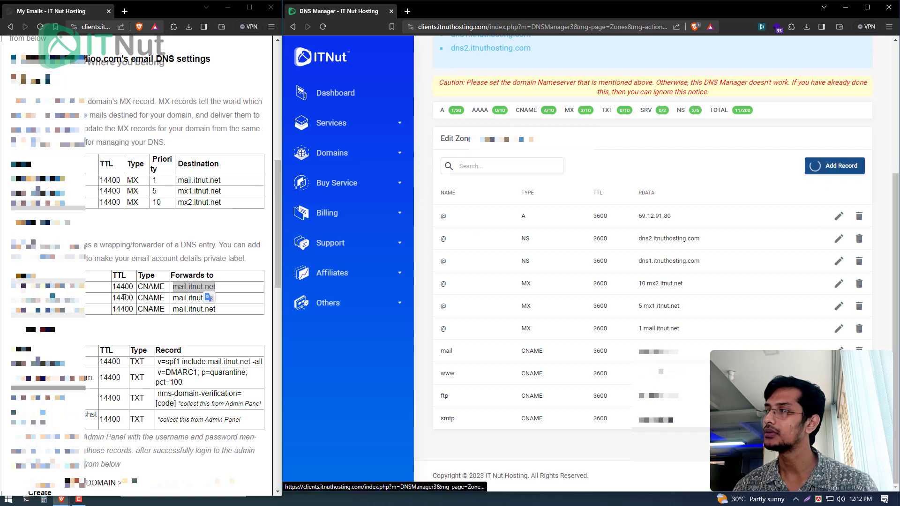
Add a CNAME record named pop that points to mail.itnut.net
{"action": "left_click", "coordinate": [835, 166]}
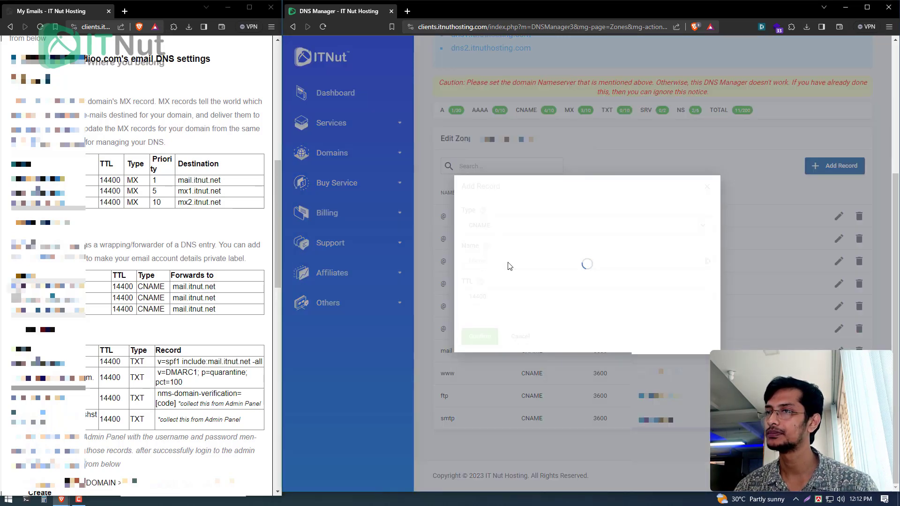
{"action": "type", "text": "pop"}
{"action": "left_click", "coordinate": [485, 315]}
{"action": "key", "text": "ctrl+v"}
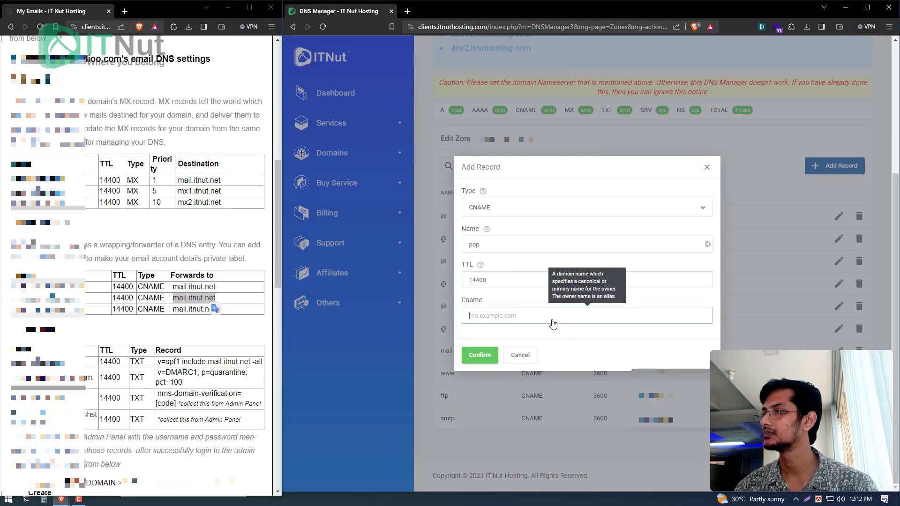
{"action": "left_click", "coordinate": [480, 355]}
Add a CNAME record named imap that points to mail.itnut.net
{"action": "left_click", "coordinate": [827, 170]}
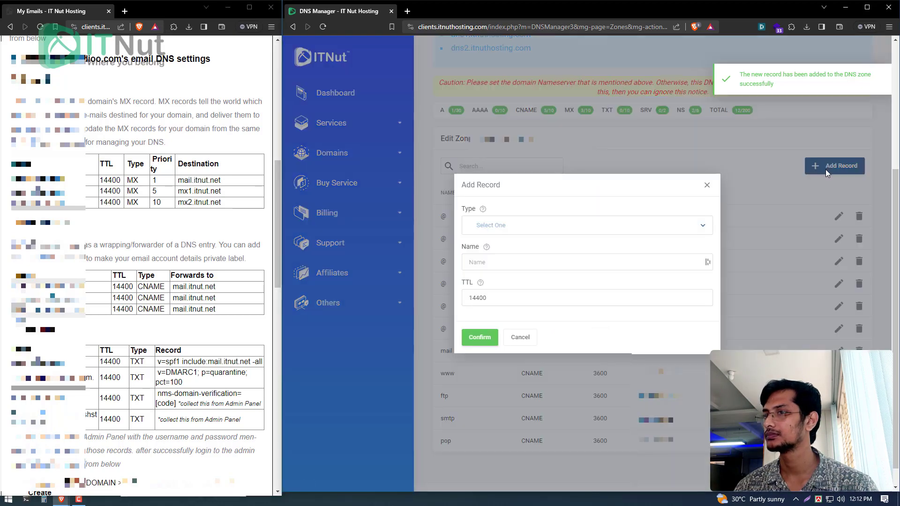
{"action": "left_click", "coordinate": [492, 225]}
{"action": "left_click", "coordinate": [506, 277]}
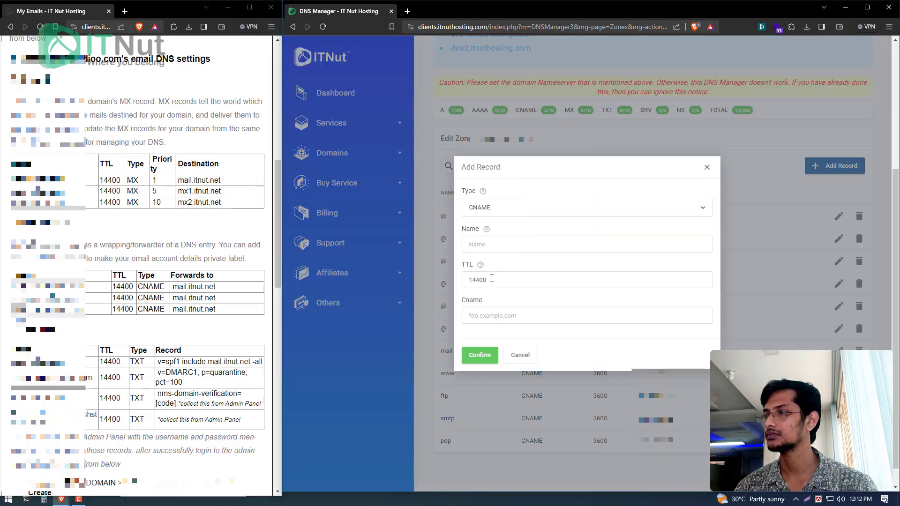
{"action": "type", "text": "imap"}
{"action": "double_click", "coordinate": [194, 309]}
{"action": "key", "text": "ctrl+c"}
{"action": "left_click", "coordinate": [494, 315]}
{"action": "key", "text": "ctrl+v"}
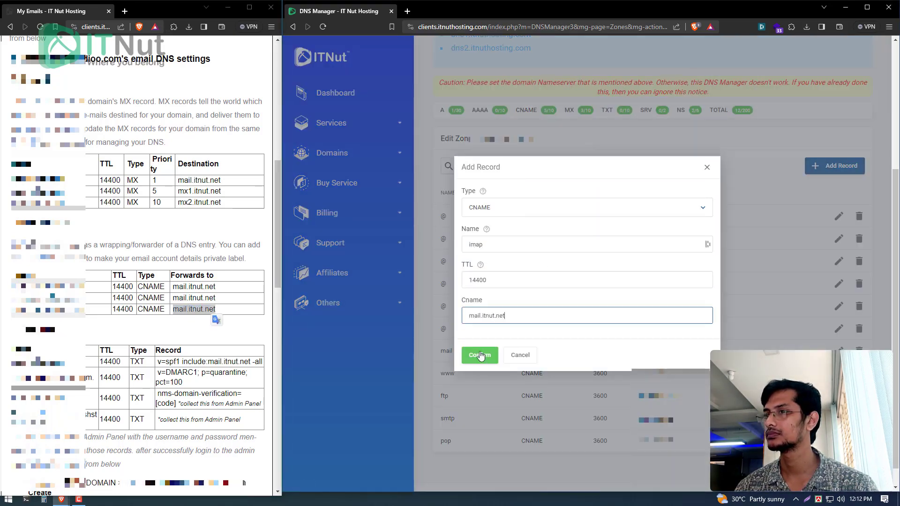
{"action": "left_click", "coordinate": [480, 355]}
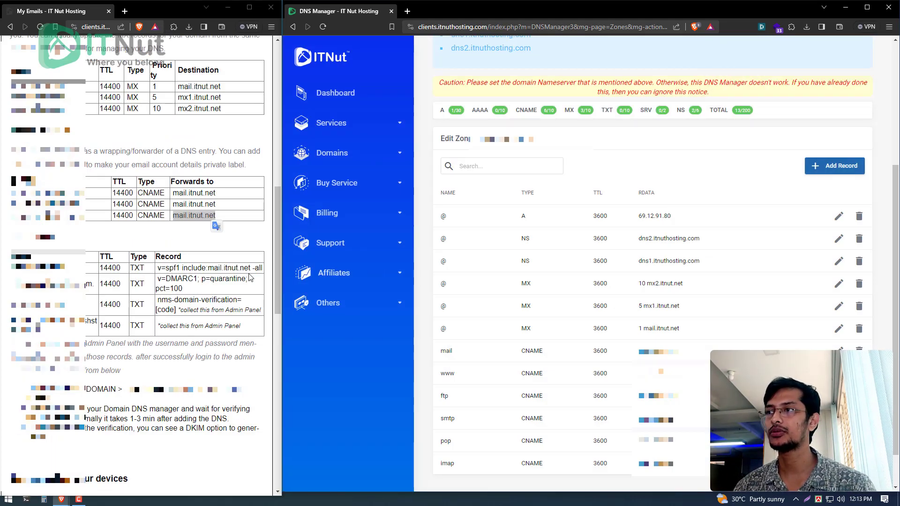
Add a TXT record named @ with the SPF value v=spf1 include:mail.itnut.net -all, copied from the email
{"action": "left_click_drag", "start_coordinate": [183, 289], "coordinate": [158, 270]}
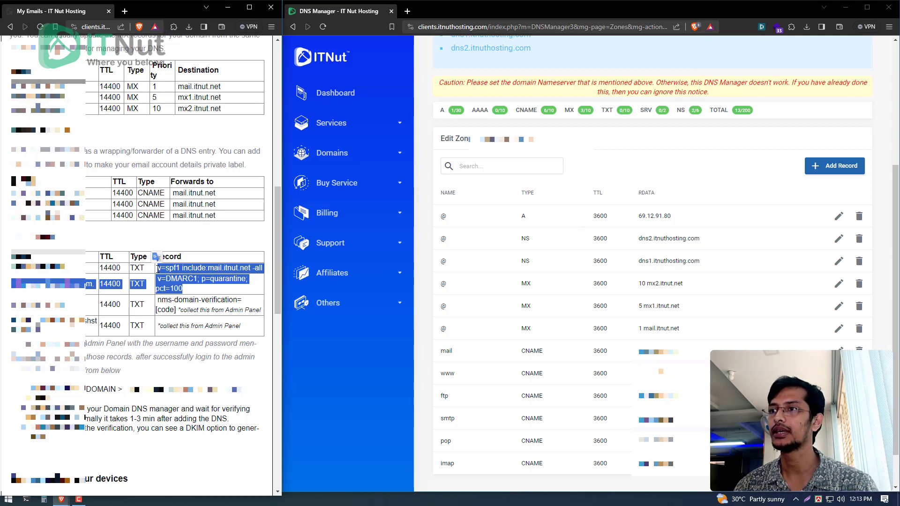
{"action": "left_click", "coordinate": [157, 269]}
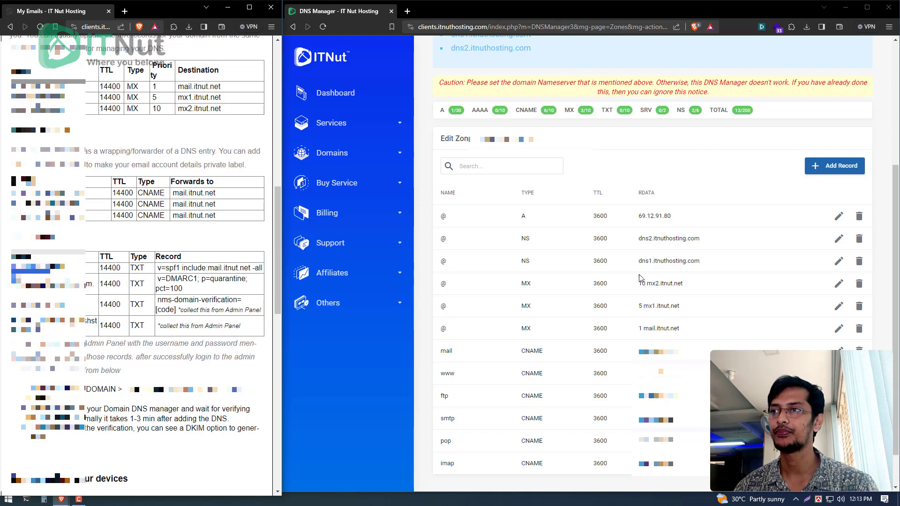
{"action": "left_click", "coordinate": [823, 167]}
{"action": "scroll", "coordinate": [502, 284], "scroll_direction": "down", "scroll_amount": 2}
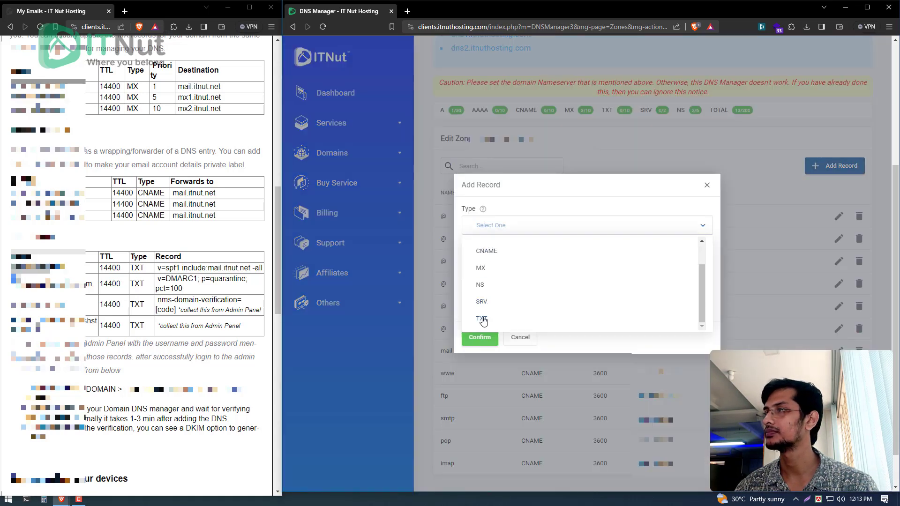
{"action": "left_click", "coordinate": [480, 316]}
{"action": "left_click_drag", "start_coordinate": [159, 268], "coordinate": [186, 293]}
{"action": "left_click", "coordinate": [480, 355]}
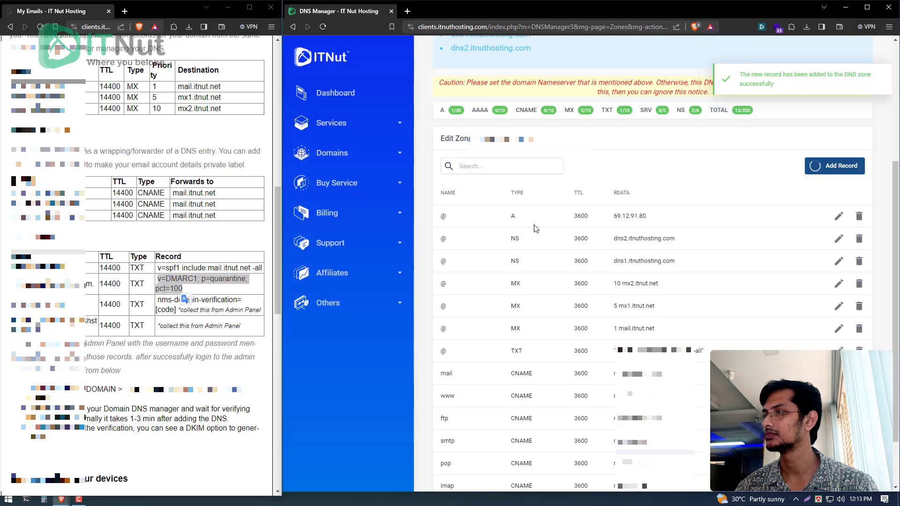
Add a TXT record named @ with the DMARC value v=DMARC1; p=quarantine; pct=100, copied from the email
{"action": "left_click", "coordinate": [844, 166]}
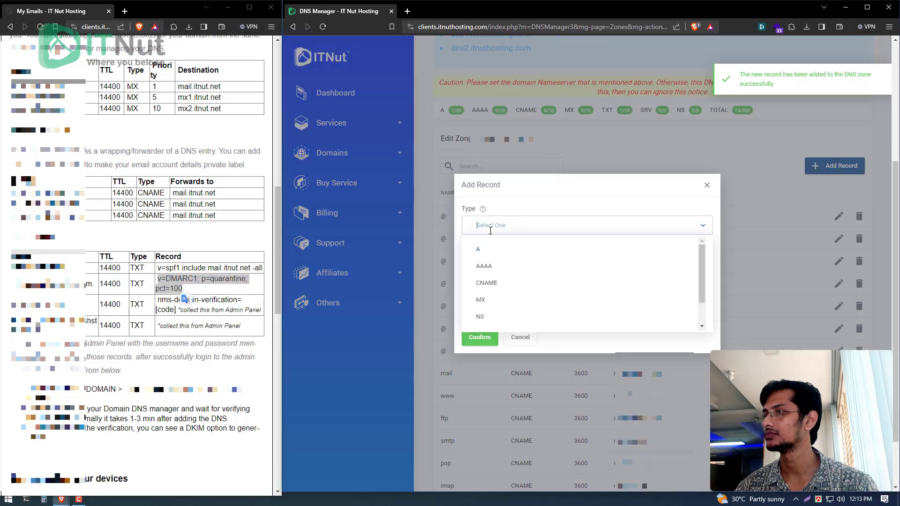
{"action": "scroll", "coordinate": [509, 328], "scroll_direction": "down", "scroll_amount": 2}
{"action": "left_click", "coordinate": [490, 316]}
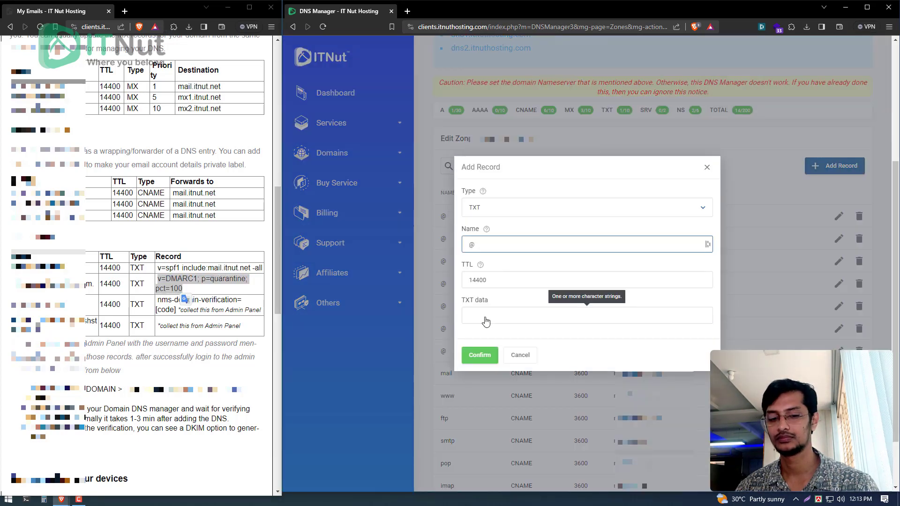
{"action": "left_click", "coordinate": [486, 321]}
{"action": "key", "text": "ctrl+v"}
{"action": "left_click", "coordinate": [480, 354]}
Open the mail admin portal at mail.itnut.net from the email and sign in with the account's username and password given there
{"action": "scroll", "coordinate": [140, 281], "scroll_direction": "up", "scroll_amount": 4}
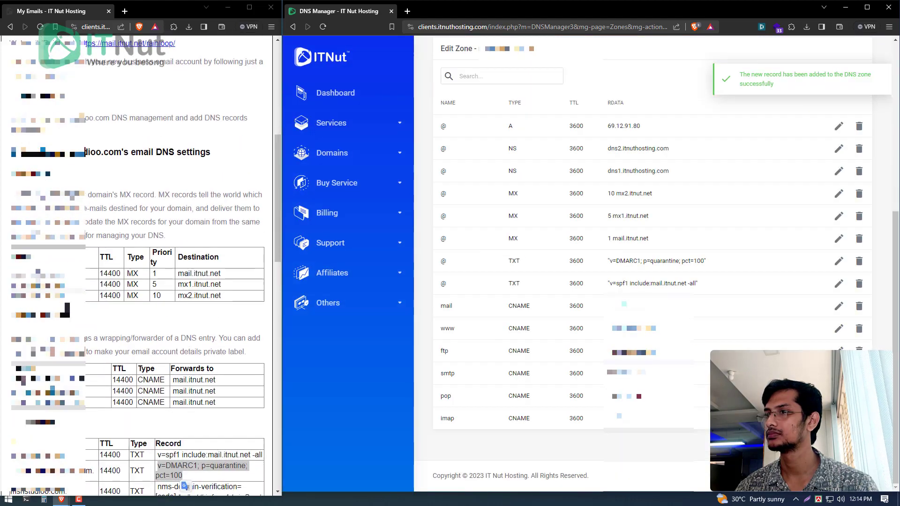
{"action": "scroll", "coordinate": [185, 375], "scroll_direction": "down", "scroll_amount": 5}
{"action": "triple_click", "coordinate": [202, 257]}
{"action": "left_click", "coordinate": [194, 278]}
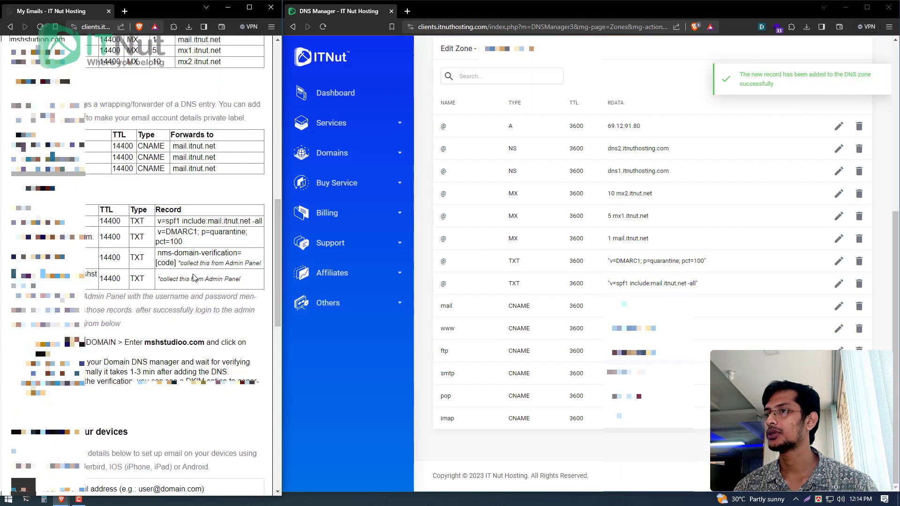
{"action": "scroll", "coordinate": [195, 277], "scroll_direction": "up", "scroll_amount": 8}
{"action": "scroll", "coordinate": [220, 333], "scroll_direction": "down", "scroll_amount": 7}
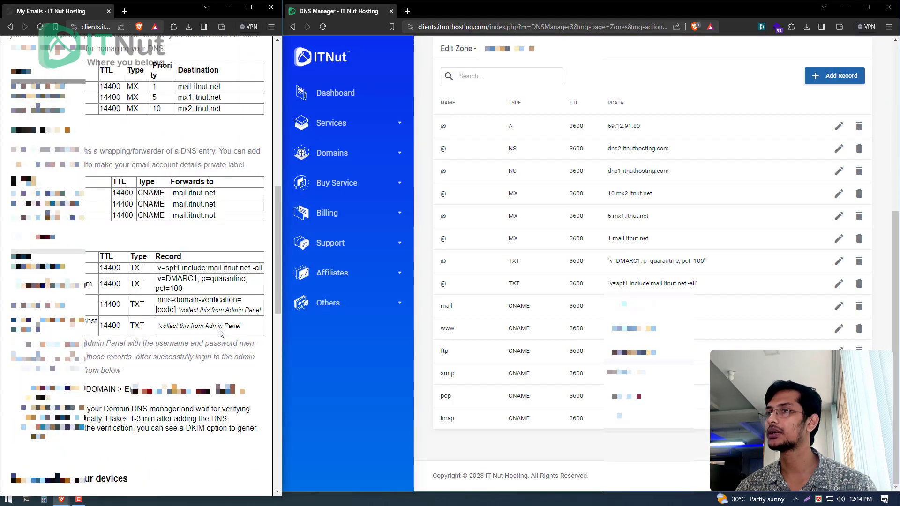
{"action": "scroll", "coordinate": [220, 333], "scroll_direction": "up", "scroll_amount": 8}
{"action": "left_click", "coordinate": [140, 360]}
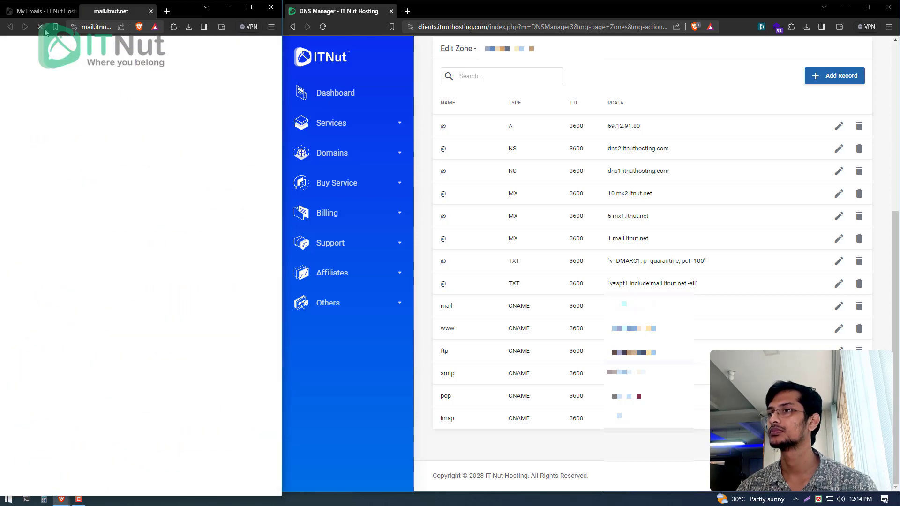
{"action": "left_click", "coordinate": [39, 11]}
{"action": "left_click", "coordinate": [112, 11]}
{"action": "left_click", "coordinate": [35, 19]}
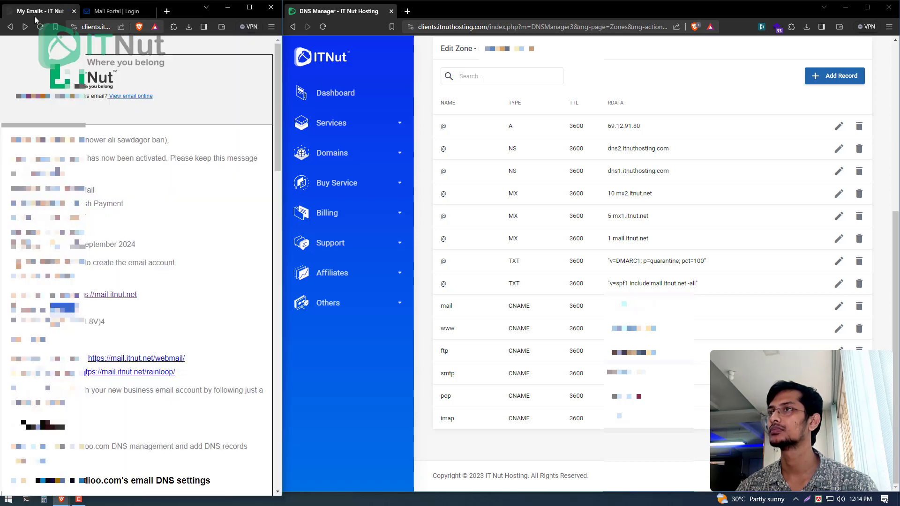
{"action": "left_click", "coordinate": [113, 11]}
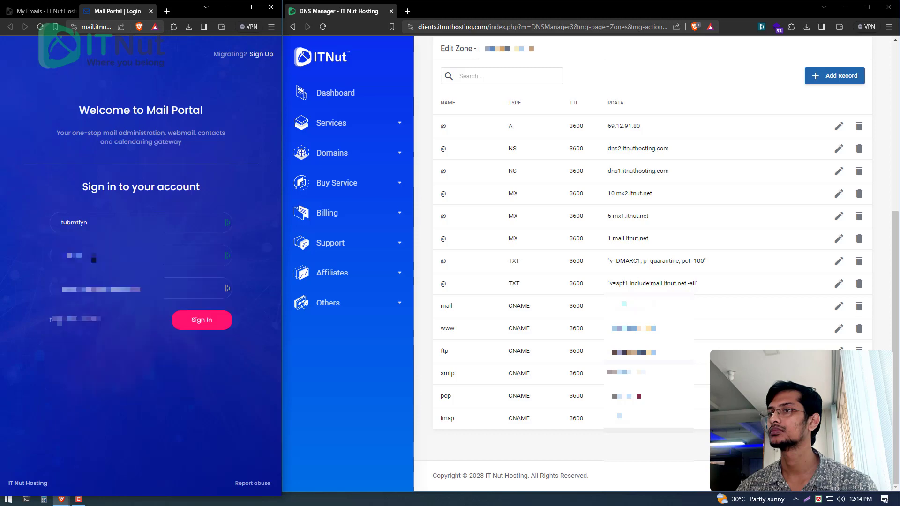
{"action": "left_click", "coordinate": [173, 330]}
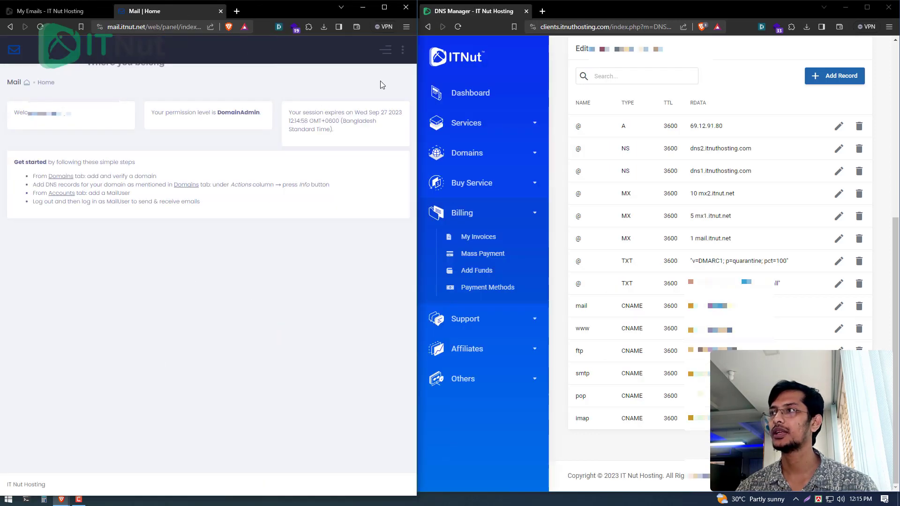
Add the hosted domain as a new domain on the mail portal's Domains page
{"action": "left_click", "coordinate": [391, 53]}
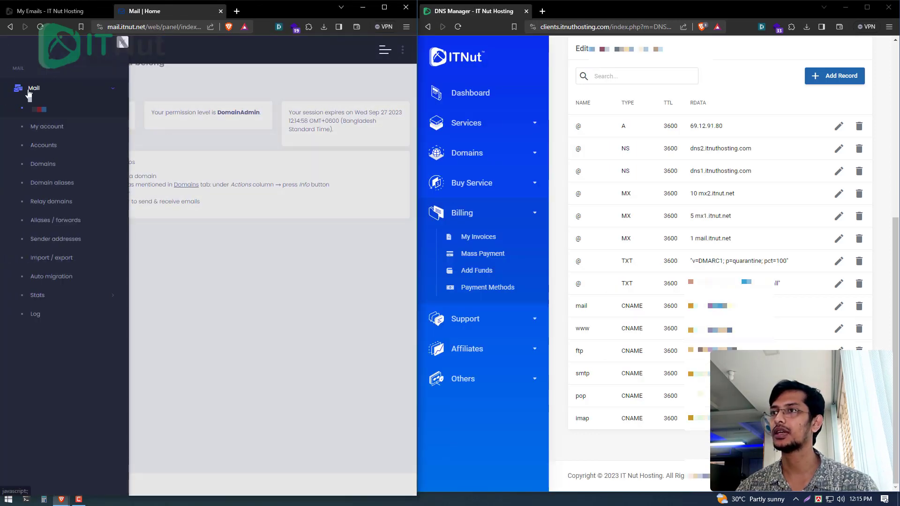
{"action": "left_click", "coordinate": [42, 162]}
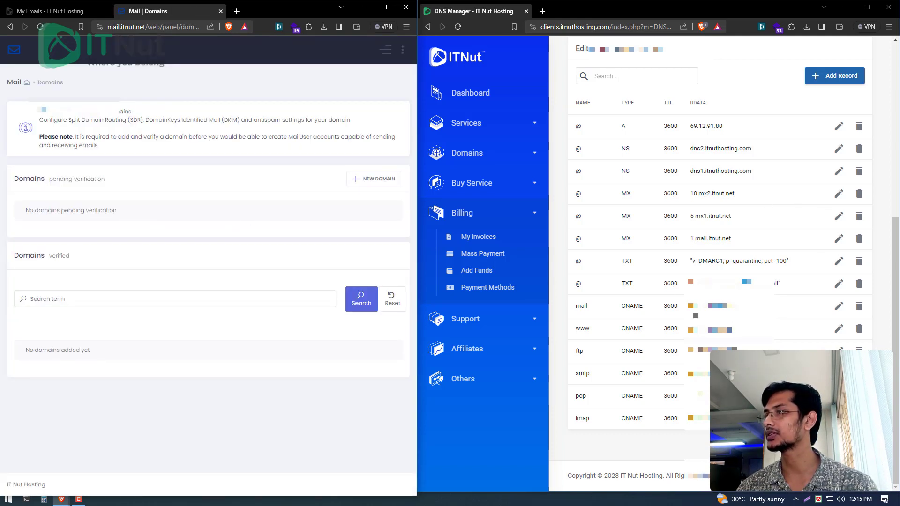
{"action": "left_click", "coordinate": [392, 189]}
{"action": "left_click", "coordinate": [176, 263]}
{"action": "key", "text": "ctrl+v"}
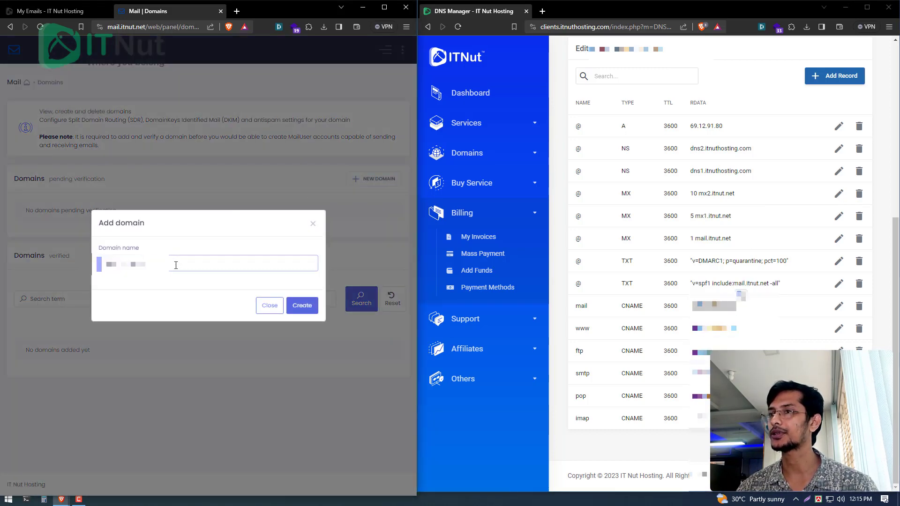
{"action": "left_click", "coordinate": [303, 305]}
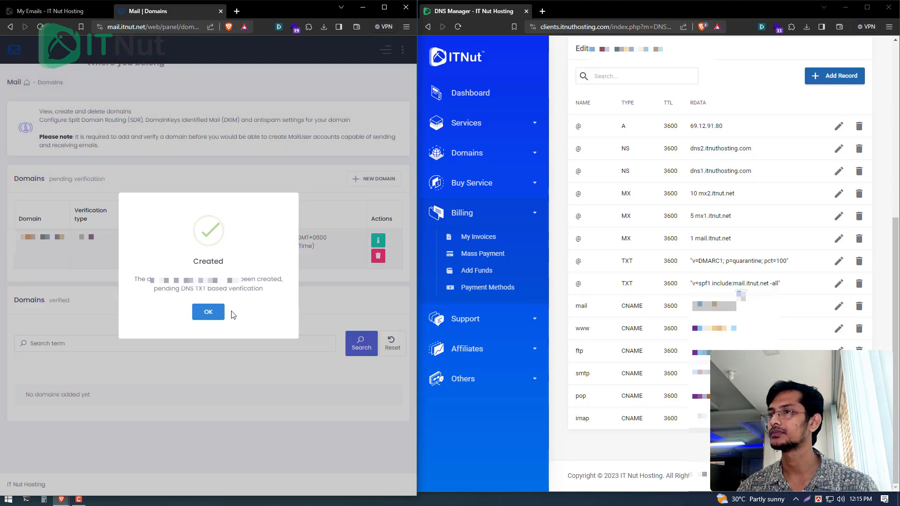
{"action": "left_click", "coordinate": [206, 310]}
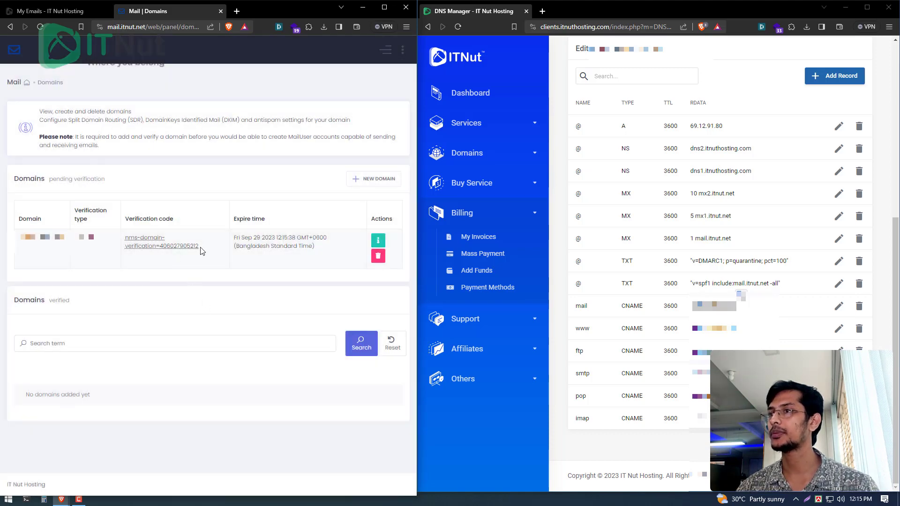
Copy the pending domain's verification code and check the matching nms-domain-verification TXT row in the hosting email
{"action": "left_click_drag", "start_coordinate": [199, 249], "coordinate": [130, 236]}
{"action": "key", "text": "ctrl+c"}
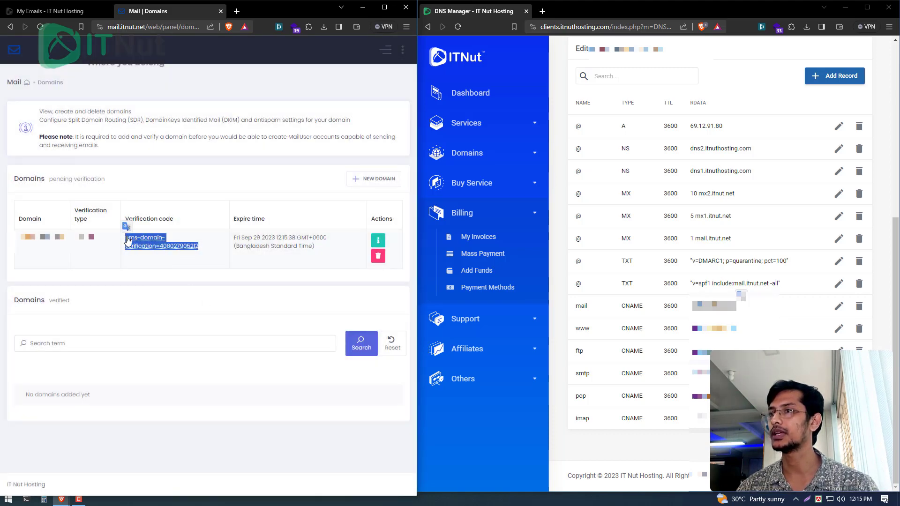
{"action": "left_click", "coordinate": [41, 14]}
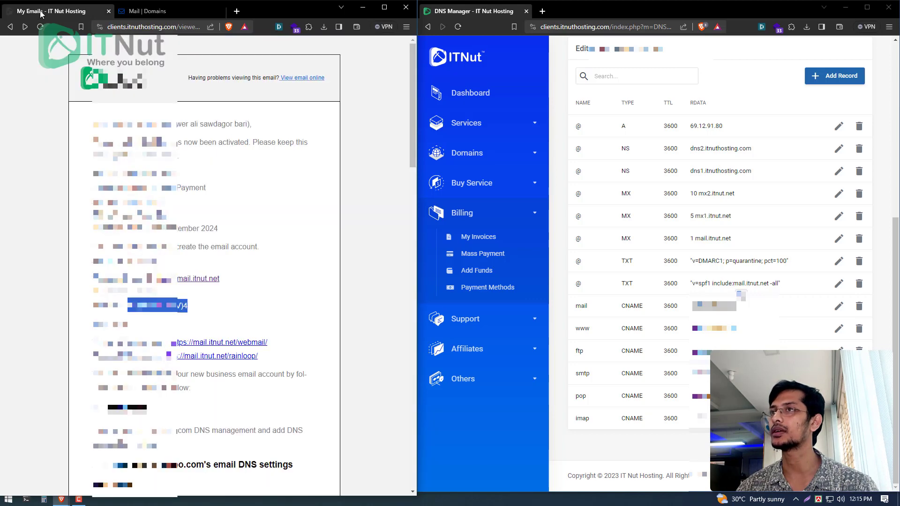
{"action": "scroll", "coordinate": [224, 299], "scroll_direction": "down", "scroll_amount": 15}
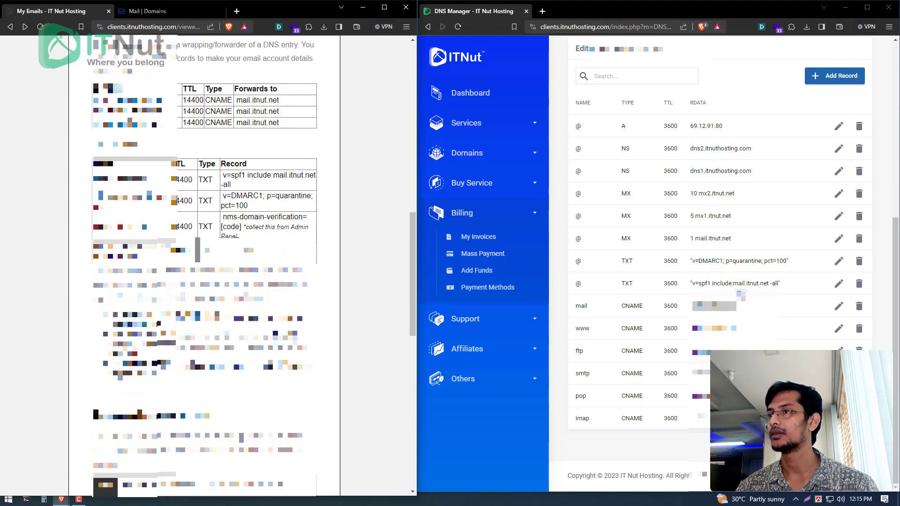
{"action": "scroll", "coordinate": [204, 265], "scroll_direction": "up", "scroll_amount": 1}
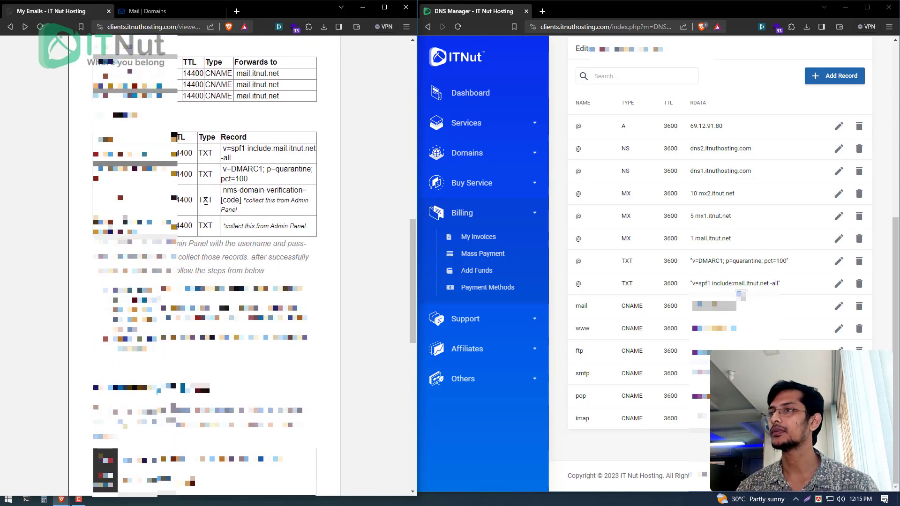
{"action": "left_click_drag", "start_coordinate": [221, 136], "coordinate": [277, 201]}
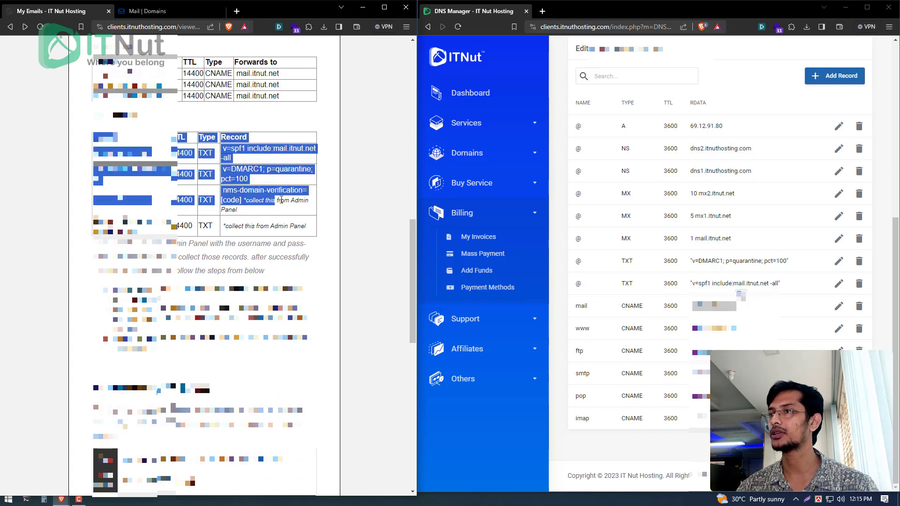
{"action": "left_click", "coordinate": [277, 208]}
{"action": "left_click", "coordinate": [149, 11]}
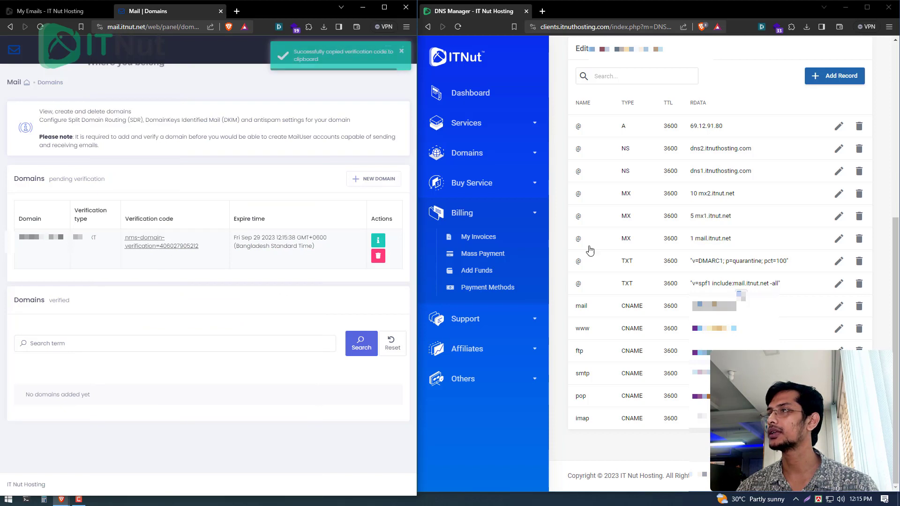
Add a TXT record named @ containing the copied domain verification code, and reload the mail portal's Domains page
{"action": "left_click", "coordinate": [827, 78]}
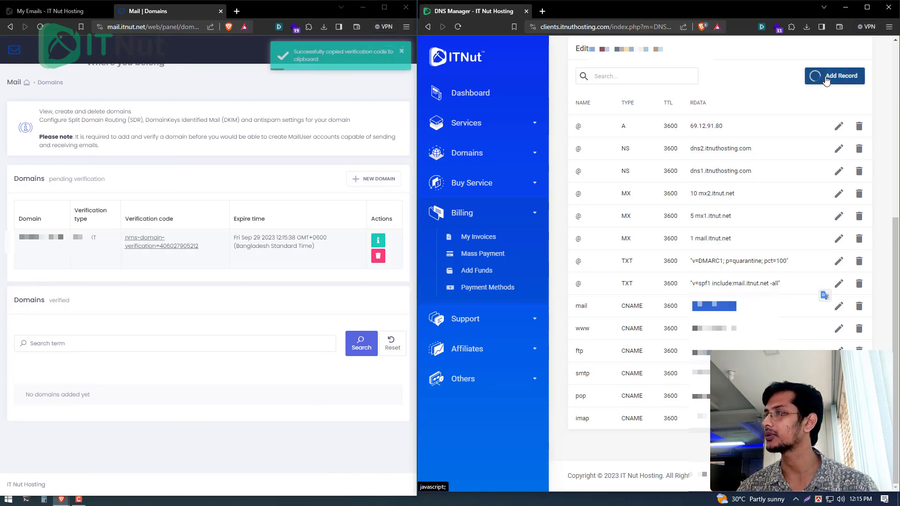
{"action": "left_click", "coordinate": [656, 225]}
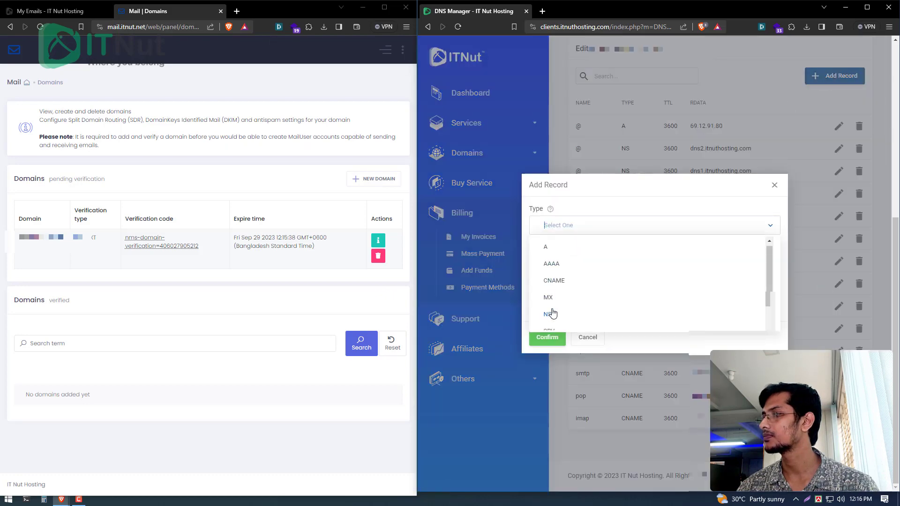
{"action": "scroll", "coordinate": [553, 314], "scroll_direction": "down", "scroll_amount": 2}
{"action": "left_click", "coordinate": [554, 319]}
{"action": "type", "text": "@"}
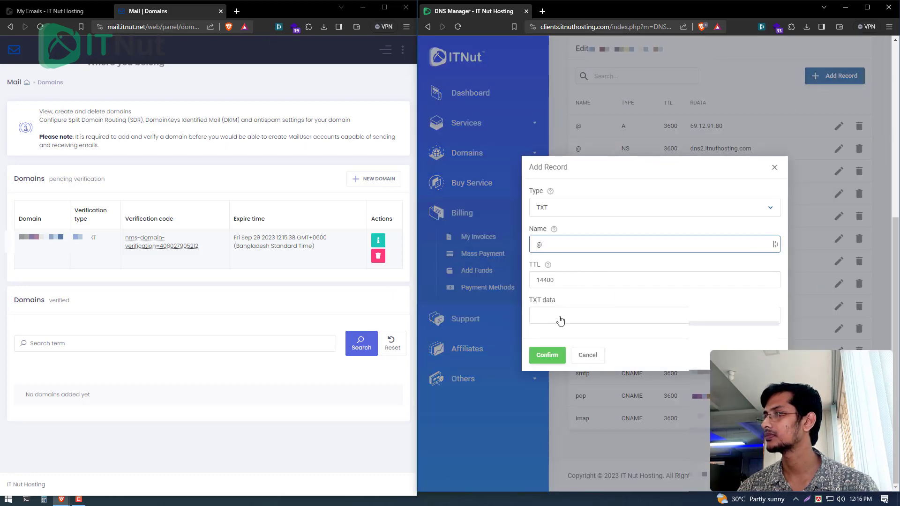
{"action": "left_click", "coordinate": [561, 318]}
{"action": "key", "text": "ctrl+v"}
{"action": "left_click", "coordinate": [544, 355]}
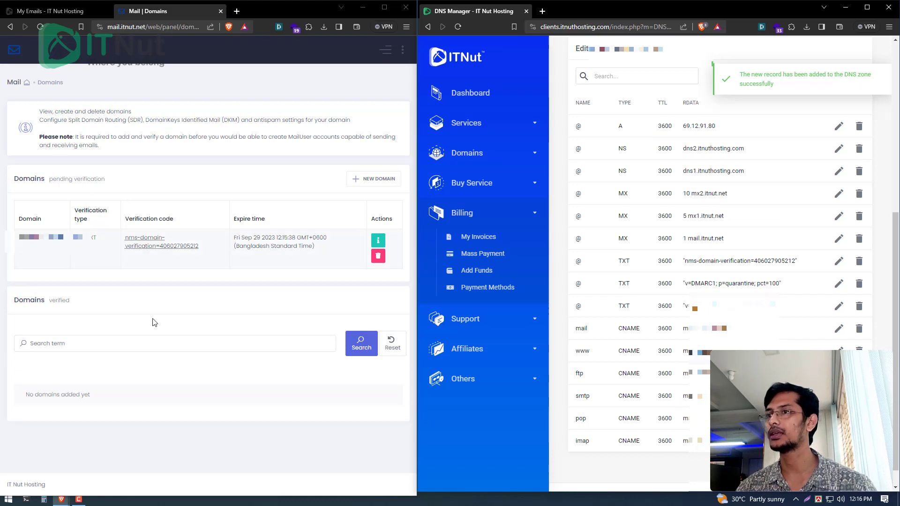
{"action": "left_click", "coordinate": [40, 27]}
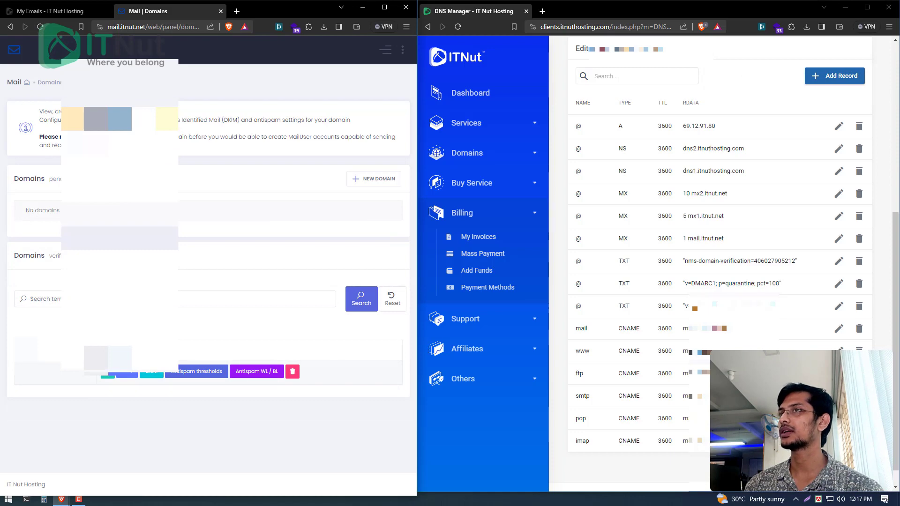
Check the email's last TXT row and enable DKIM for the verified domain in the mail portal
{"action": "left_click", "coordinate": [62, 14]}
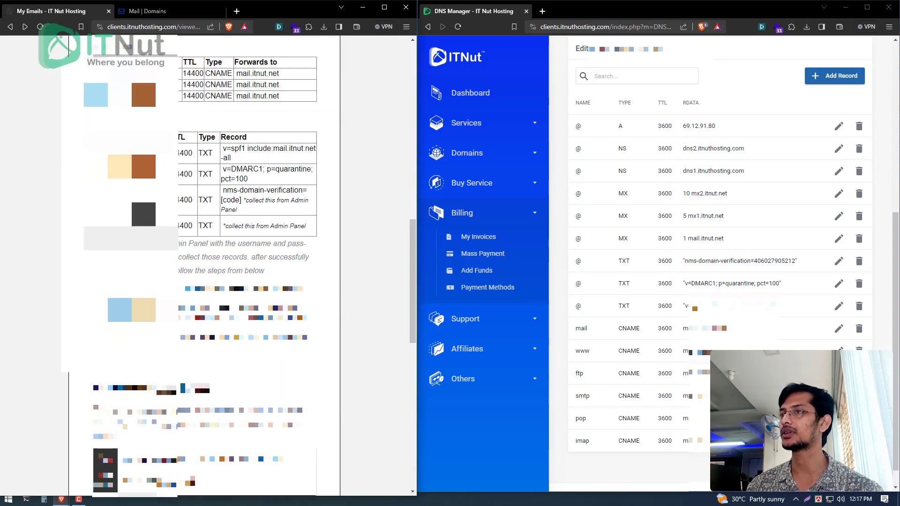
{"action": "left_click", "coordinate": [173, 11]}
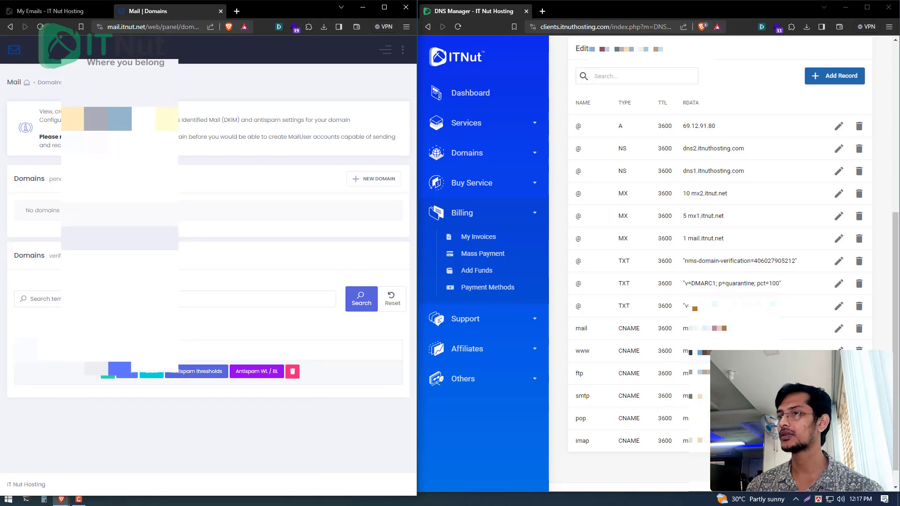
{"action": "left_click", "coordinate": [150, 378]}
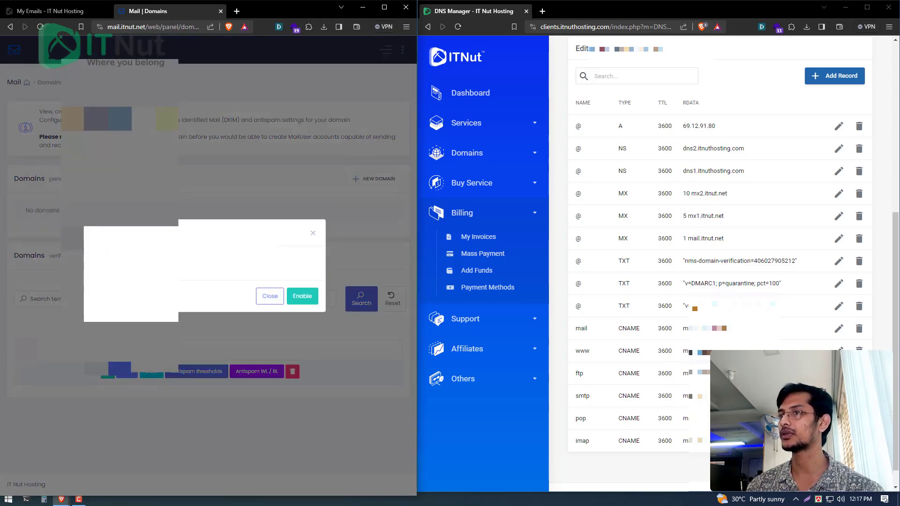
{"action": "left_click", "coordinate": [311, 303]}
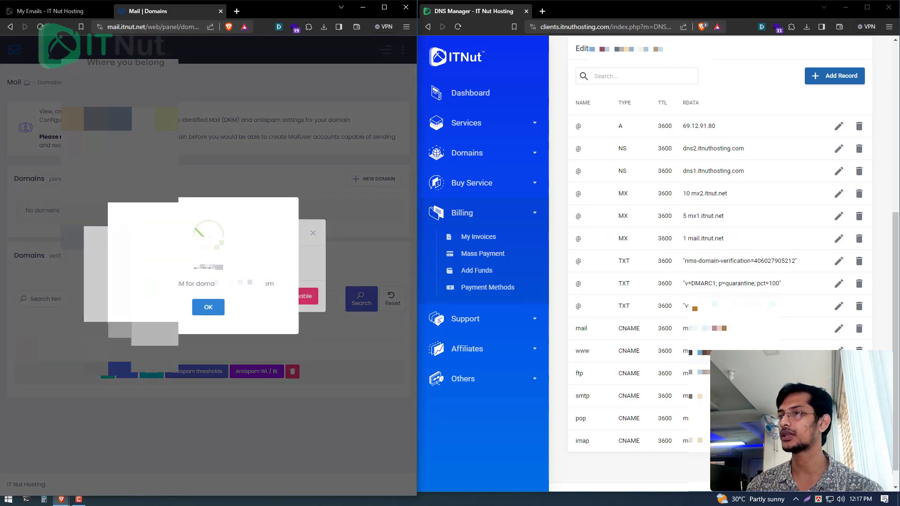
{"action": "left_click", "coordinate": [208, 307]}
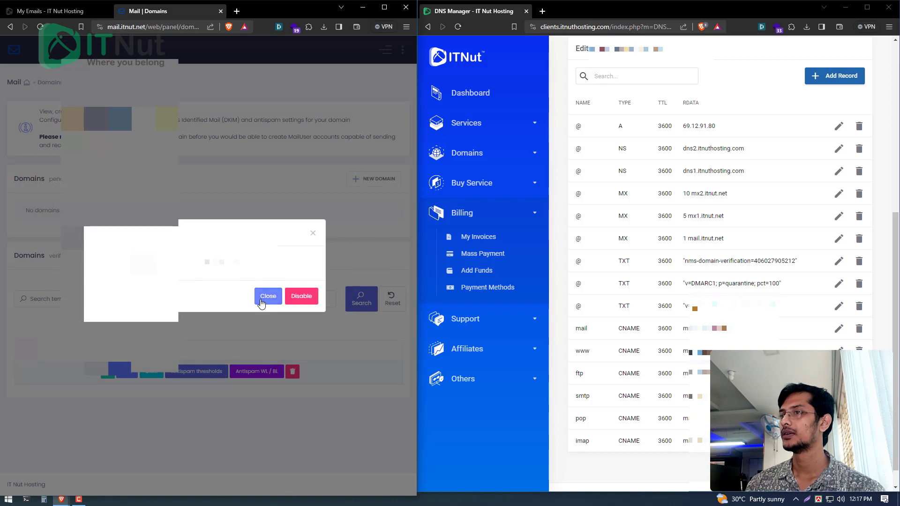
{"action": "left_click", "coordinate": [262, 302]}
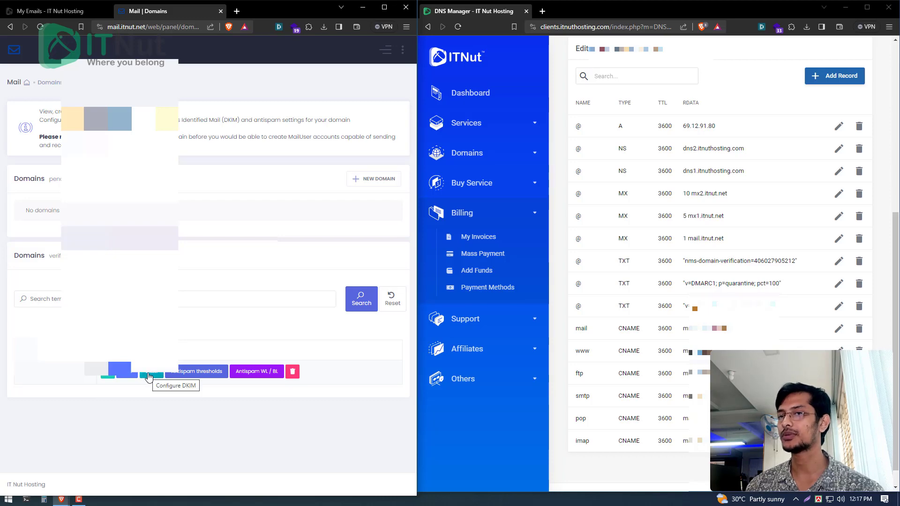
Open the verified domain's DKIM settings and start a new TXT record named default._domainkey in the DNS zone
{"action": "left_click", "coordinate": [149, 376]}
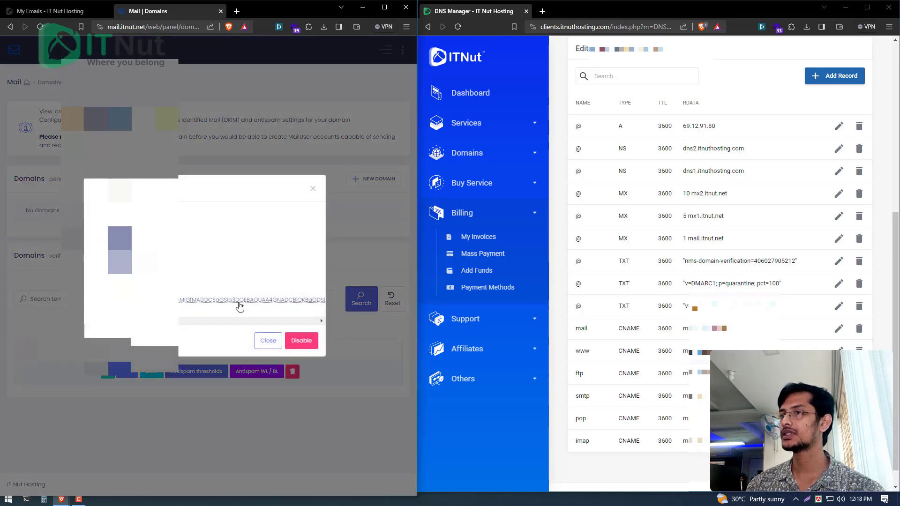
{"action": "left_click", "coordinate": [842, 76]}
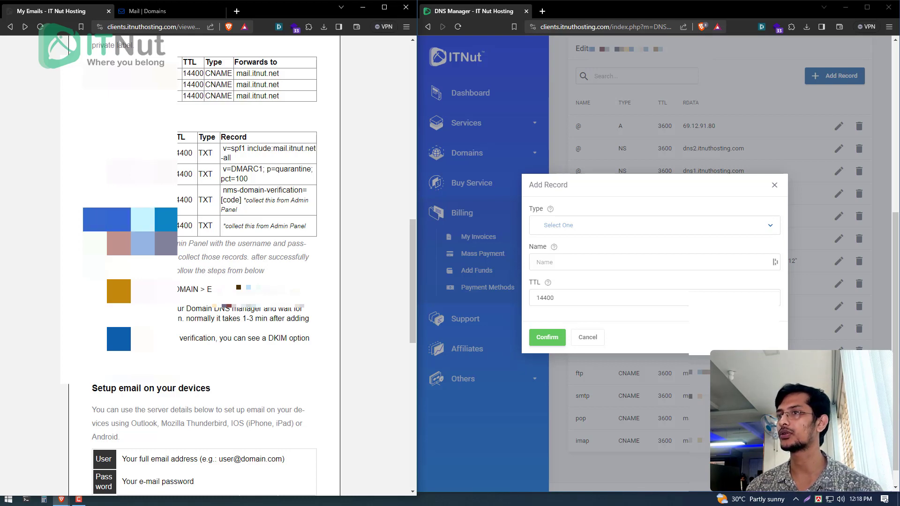
{"action": "left_click", "coordinate": [600, 229]}
{"action": "scroll", "coordinate": [561, 305], "scroll_direction": "down", "scroll_amount": 1}
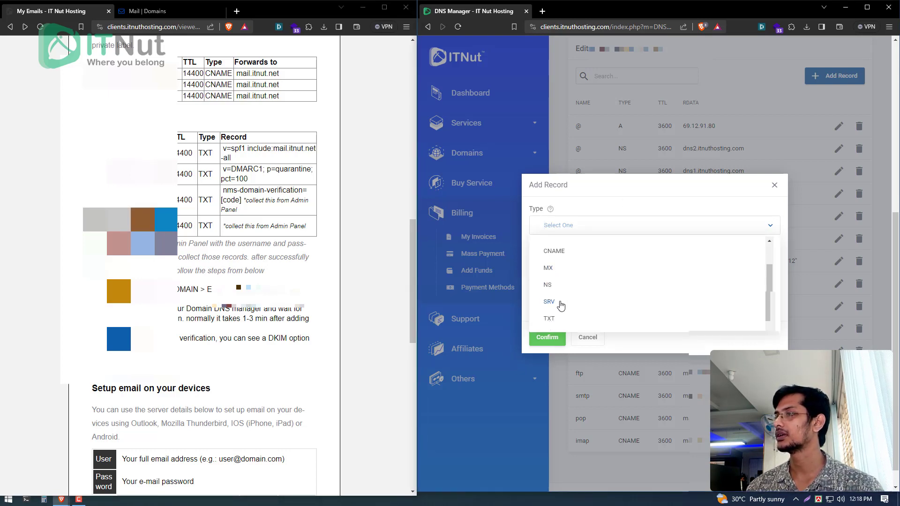
{"action": "left_click", "coordinate": [562, 319]}
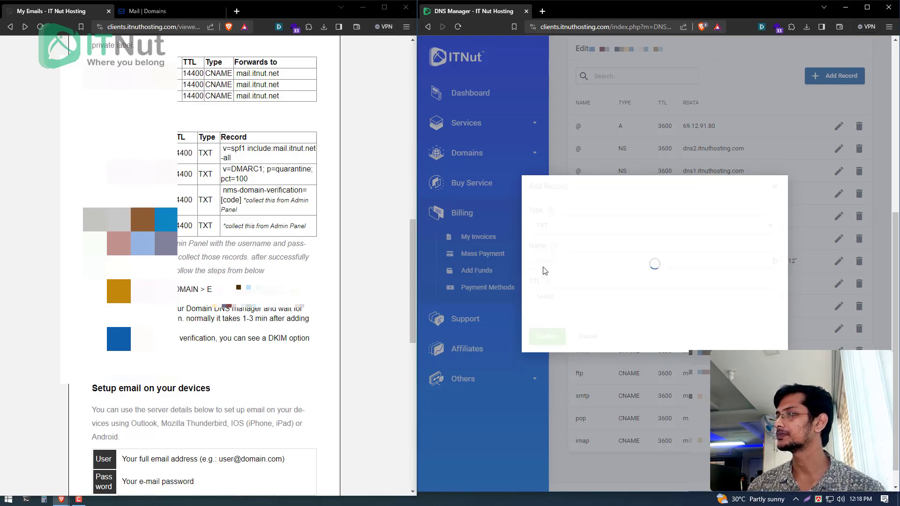
{"action": "left_click", "coordinate": [579, 246]}
{"action": "type", "text": "default._domainkey"}
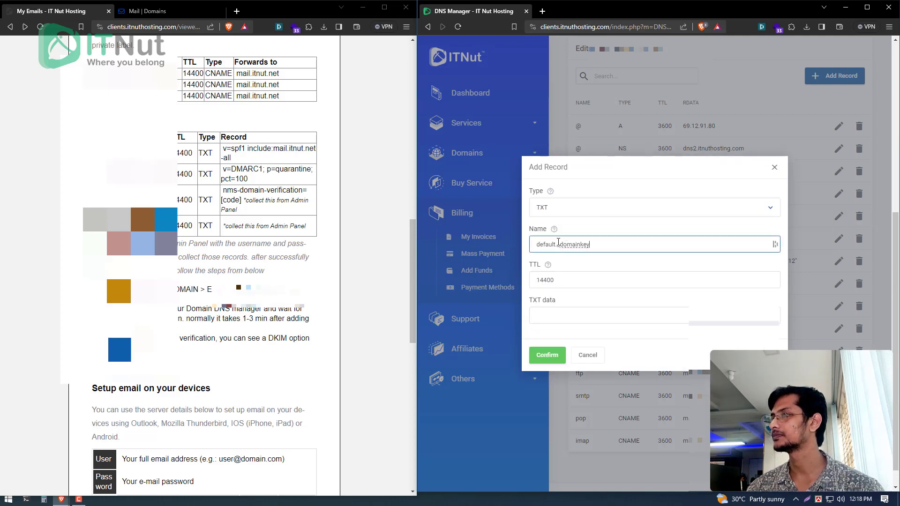
Copy the domain's DKIM key into the TXT data, save the record, close the DKIM settings and review the zone's records
{"action": "left_click", "coordinate": [151, 16]}
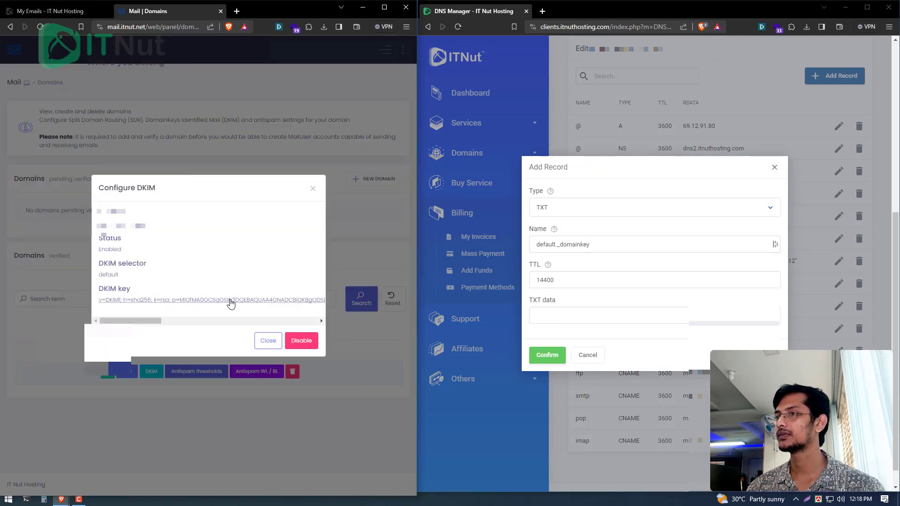
{"action": "left_click", "coordinate": [232, 301]}
{"action": "left_click", "coordinate": [552, 320]}
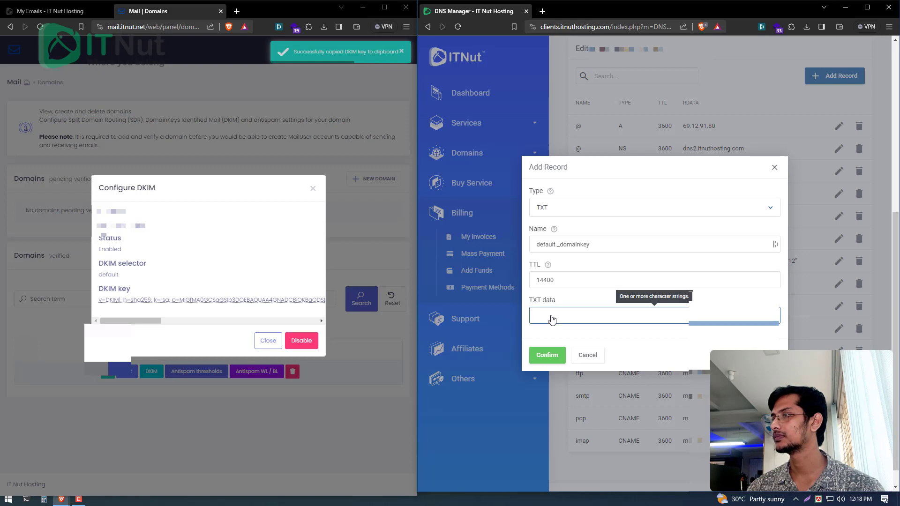
{"action": "key", "text": "ctrl+v"}
{"action": "left_click", "coordinate": [547, 355]}
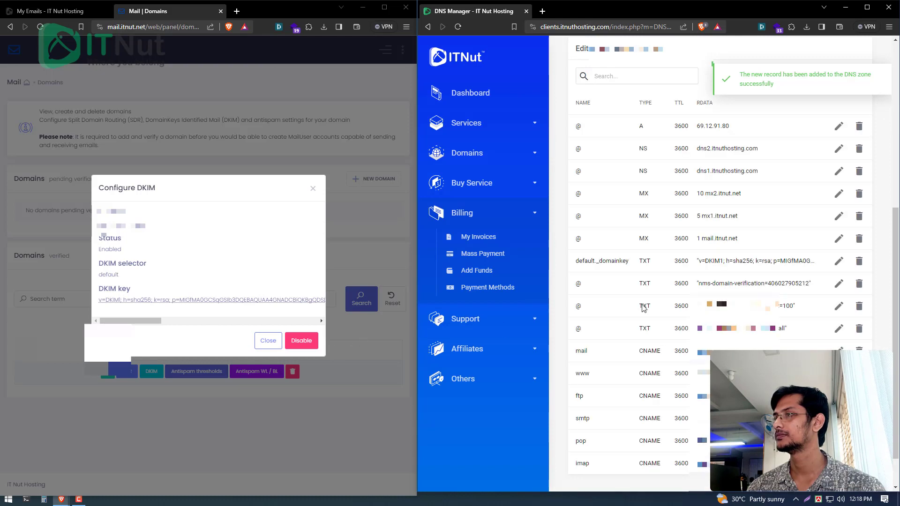
{"action": "left_click", "coordinate": [269, 341]}
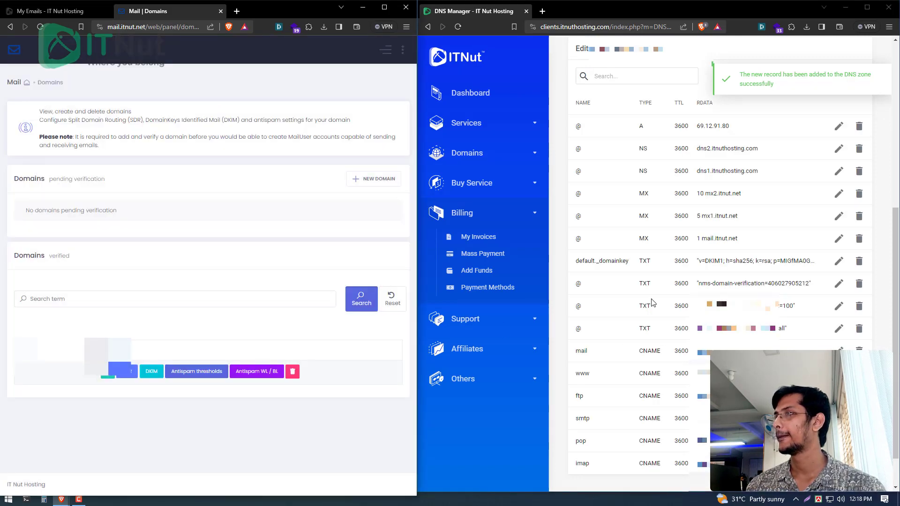
{"action": "scroll", "coordinate": [659, 298], "scroll_direction": "down", "scroll_amount": 2}
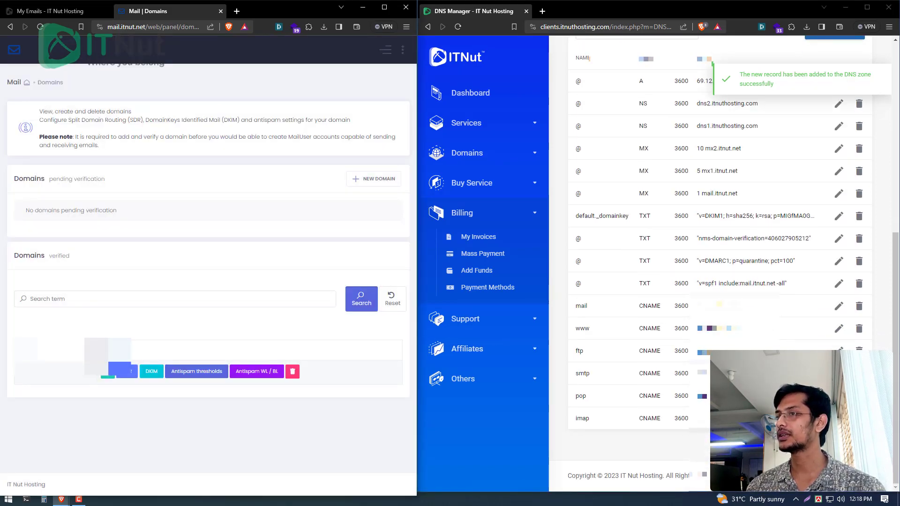
{"action": "scroll", "coordinate": [527, 90], "scroll_direction": "up", "scroll_amount": 2}
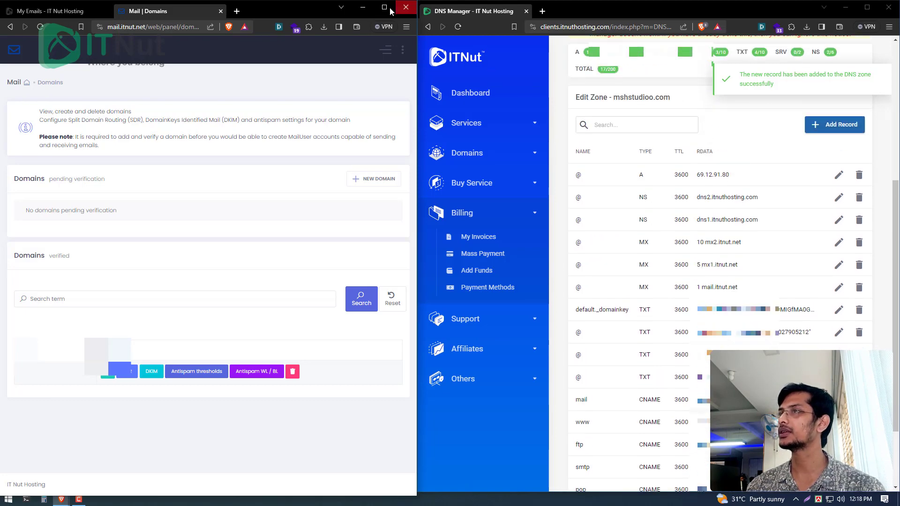
Start a new account on the mail portal's Accounts page with the MailUser permission level
{"action": "left_click", "coordinate": [385, 7]}
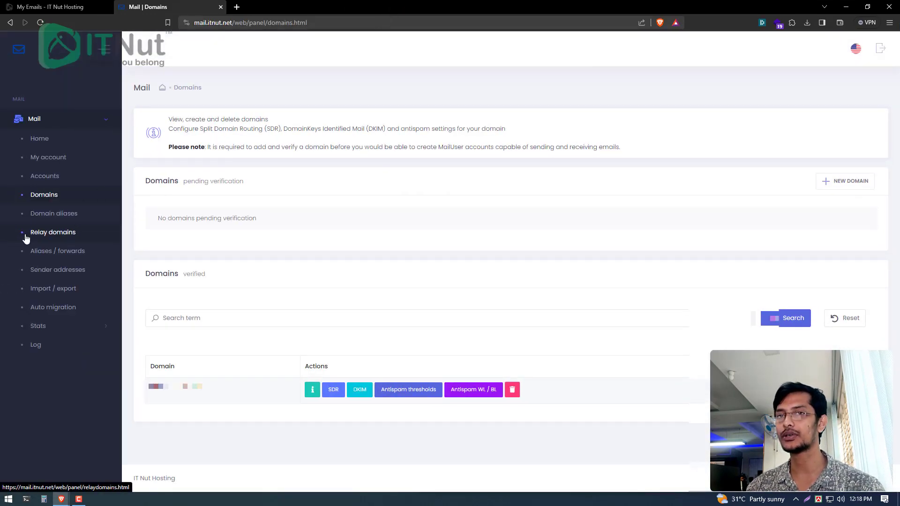
{"action": "left_click", "coordinate": [54, 180]}
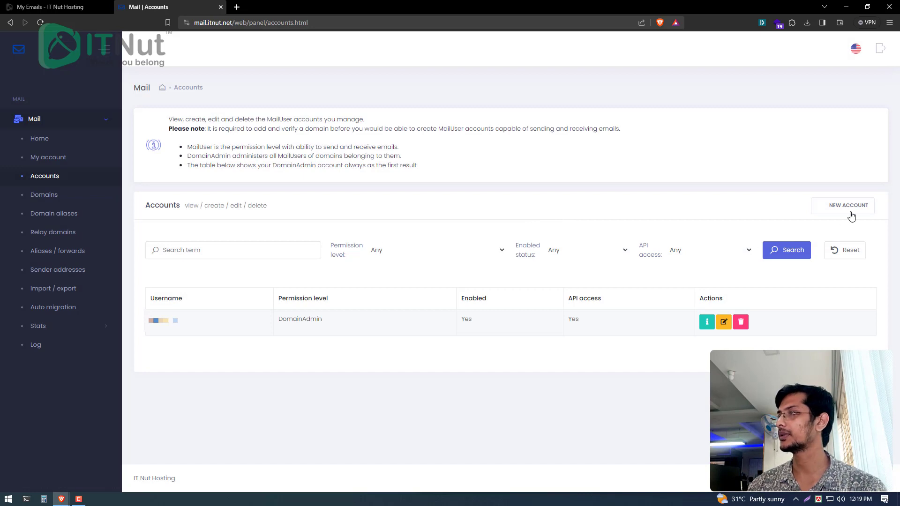
{"action": "left_click", "coordinate": [852, 215]}
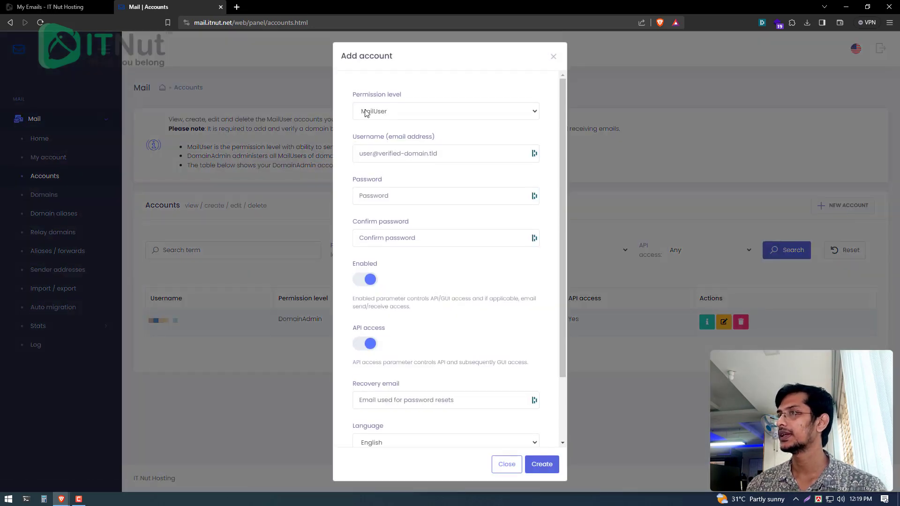
{"action": "left_click", "coordinate": [410, 112]}
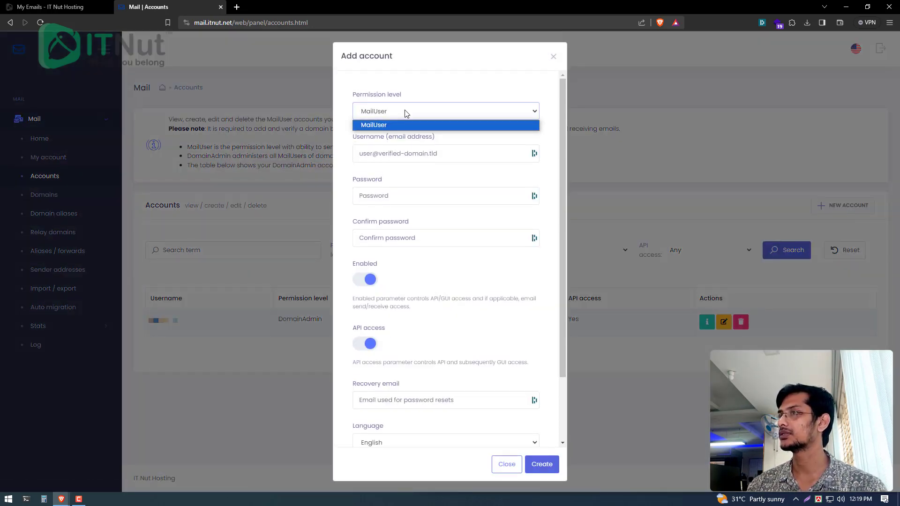
{"action": "left_click", "coordinate": [406, 113]}
{"action": "left_click", "coordinate": [406, 113]}
{"action": "left_click", "coordinate": [406, 113]}
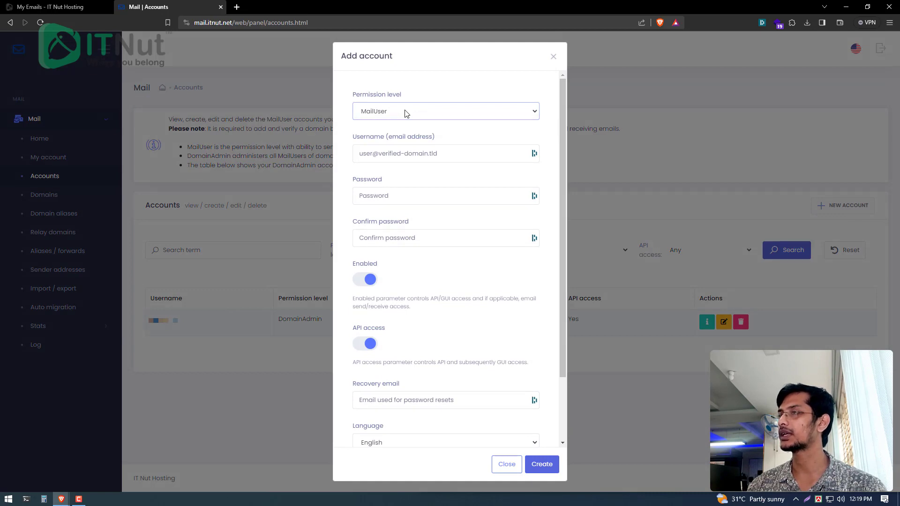
{"action": "left_click", "coordinate": [406, 113]}
{"action": "left_click", "coordinate": [407, 113]}
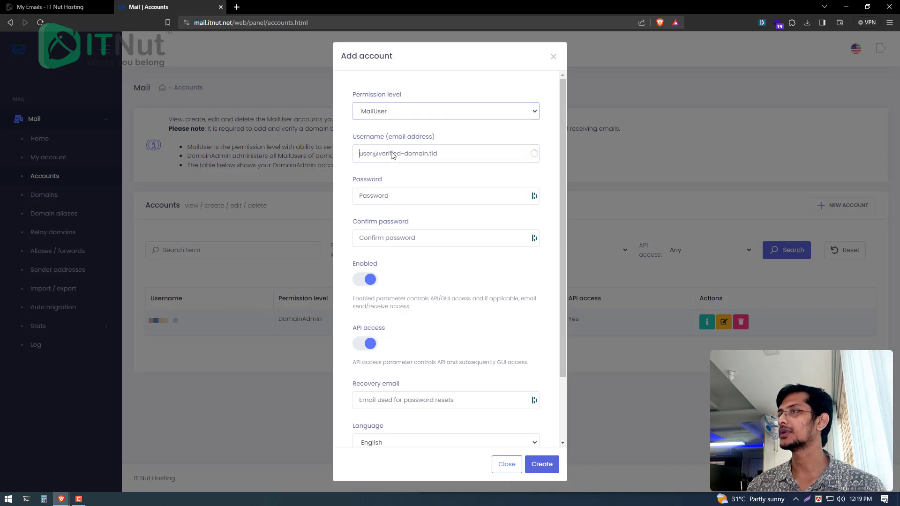
Enter the new mailbox's full email address on the verified domain as the account username
{"action": "key", "text": "ctrl+v"}
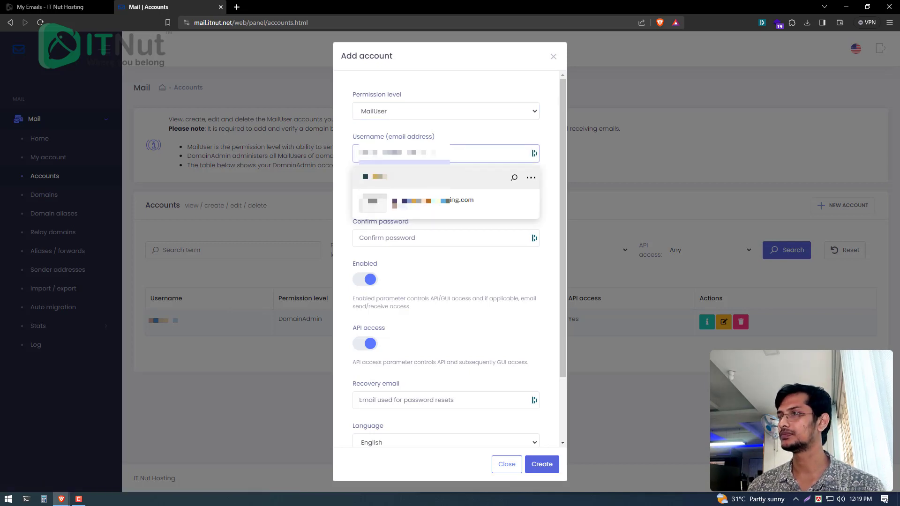
{"action": "key", "text": "Escape"}
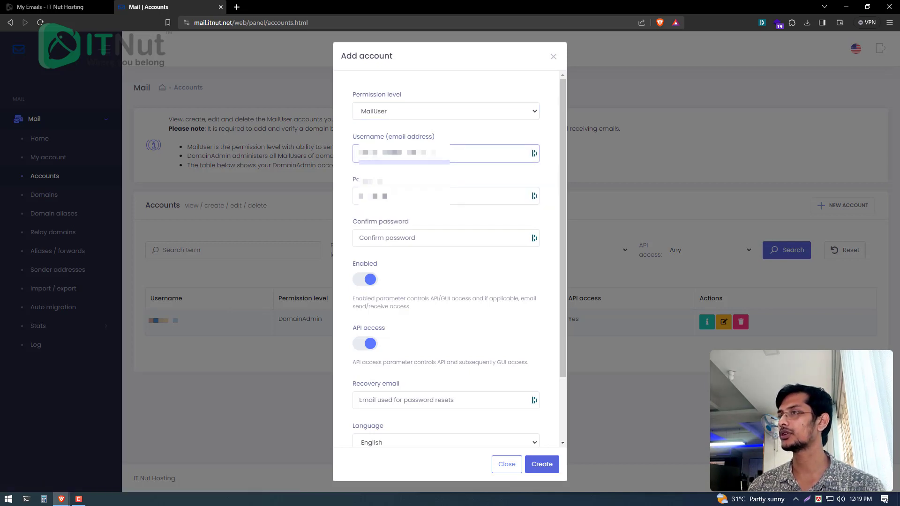
{"action": "key", "text": "BackSpace"}
{"action": "key", "text": "BackSpace"}
{"action": "key", "text": "BackSpace"}
{"action": "key", "text": "BackSpace"}
{"action": "key", "text": "BackSpace"}
{"action": "key", "text": "BackSpace"}
{"action": "key", "text": "BackSpace"}
{"action": "key", "text": "BackSpace"}
{"action": "key", "text": "BackSpace"}
{"action": "key", "text": "BackSpace"}
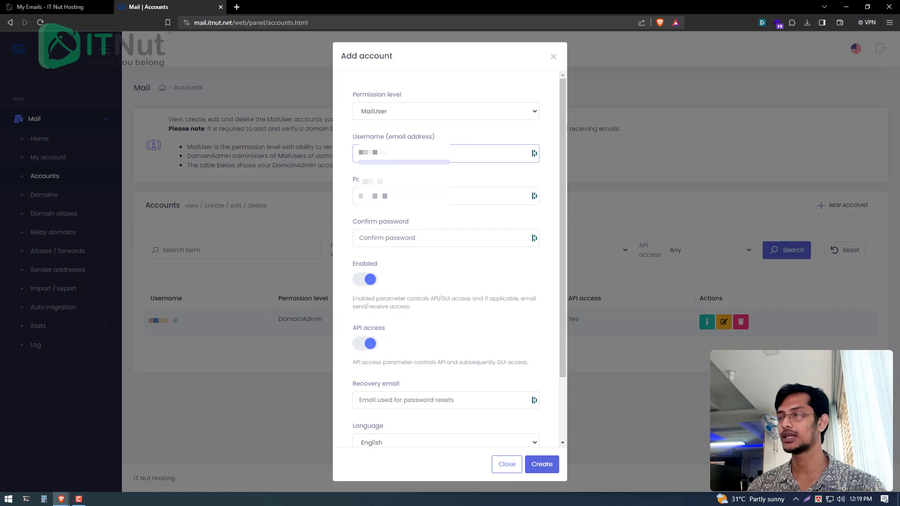
{"action": "left_click", "coordinate": [396, 170]}
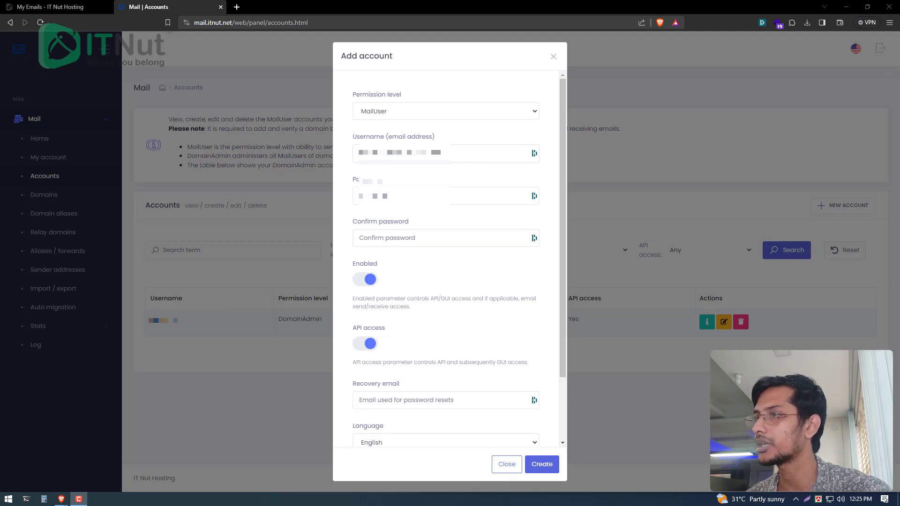
Enter the account password in both the password and confirmation fields of the new mail account
{"action": "left_click", "coordinate": [422, 196]}
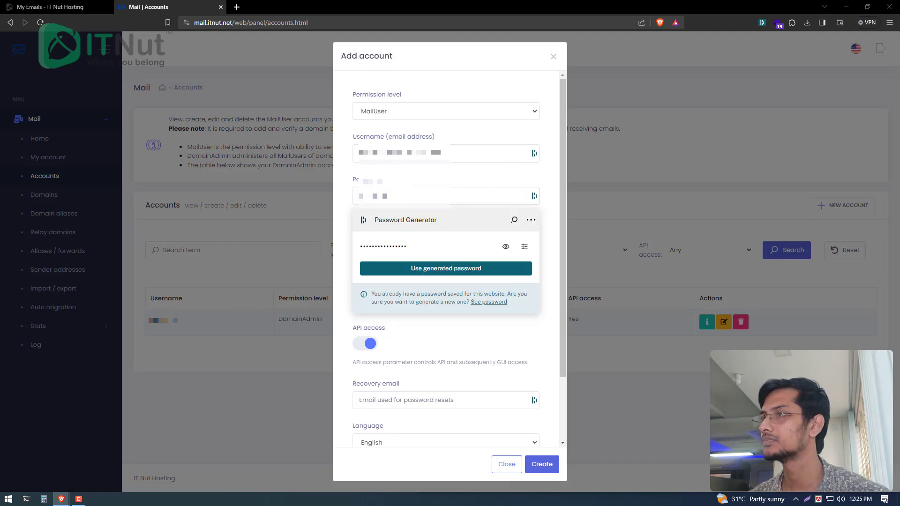
{"action": "left_click", "coordinate": [389, 196]}
{"action": "key", "text": "ctrl+v"}
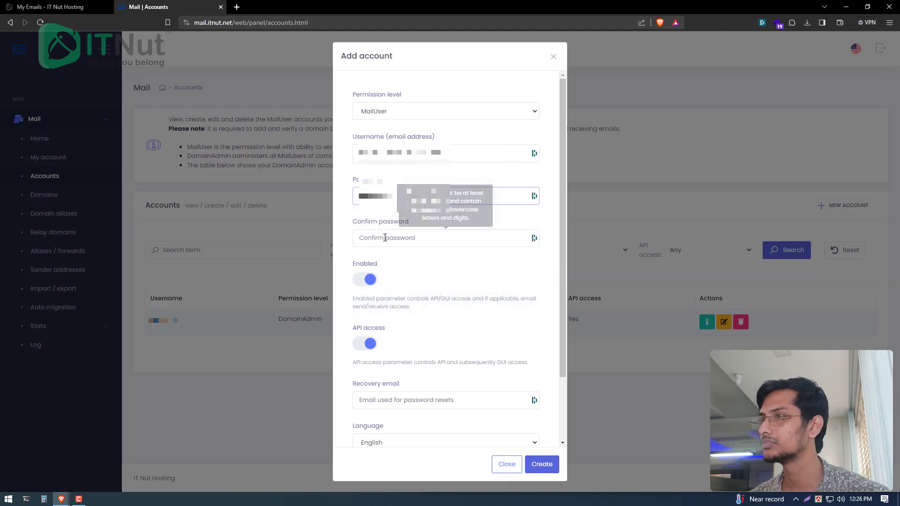
{"action": "left_click", "coordinate": [385, 238]}
{"action": "key", "text": "ctrl+v"}
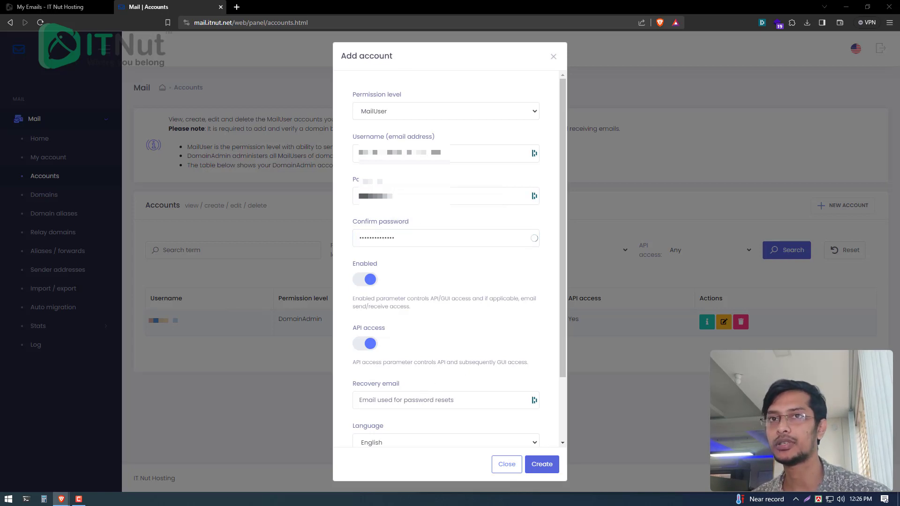
Enter the recovery email, set the storage quota to 1000 MB and create the mail account
{"action": "left_click", "coordinate": [398, 400]}
{"action": "key", "text": "ctrl+v"}
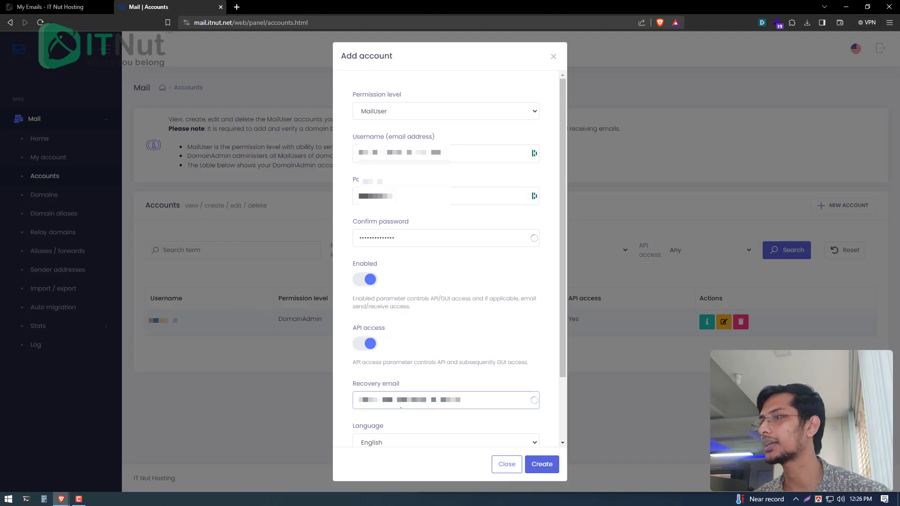
{"action": "scroll", "coordinate": [415, 398], "scroll_direction": "down", "scroll_amount": 2}
{"action": "left_click", "coordinate": [381, 407]}
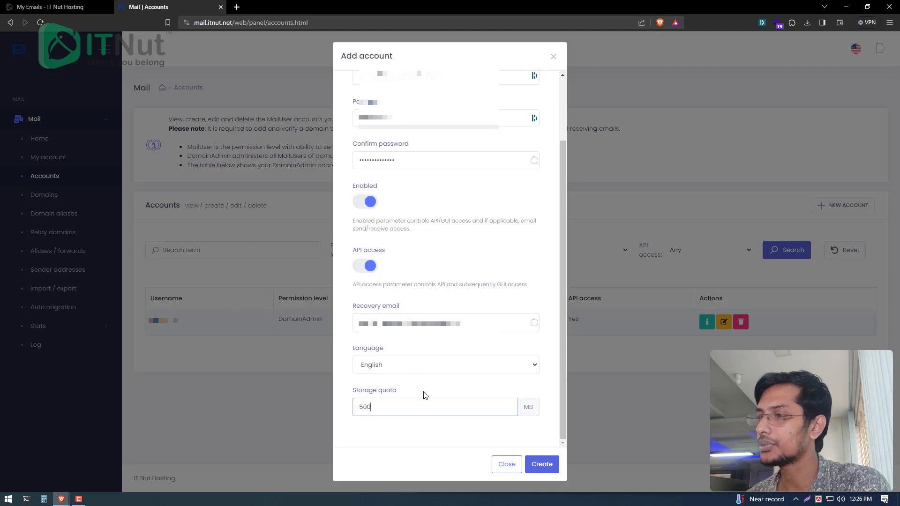
{"action": "left_click_drag", "start_coordinate": [348, 416], "coordinate": [357, 412]}
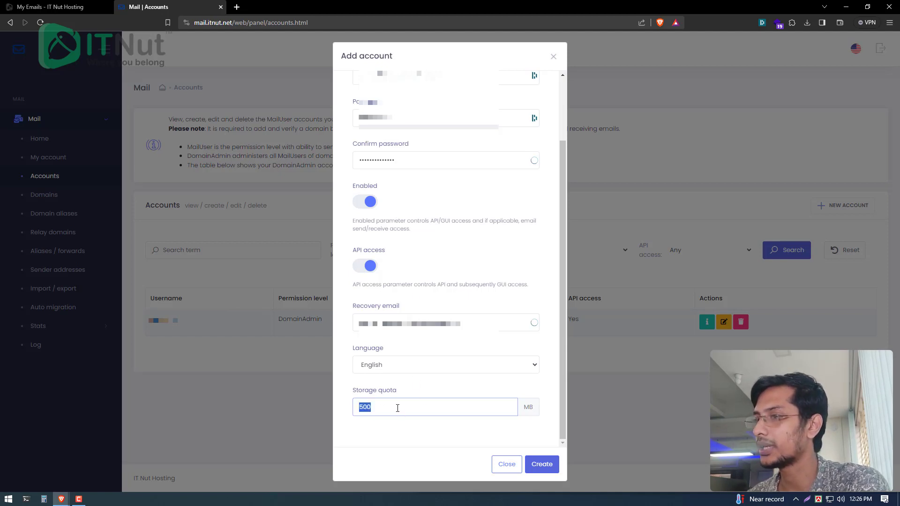
{"action": "double_click", "coordinate": [375, 408]}
{"action": "type", "text": "1000"}
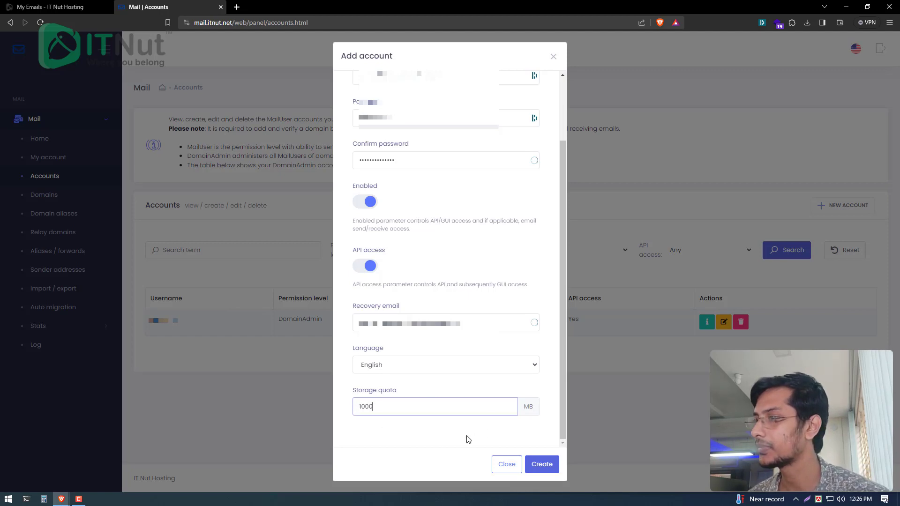
{"action": "left_click", "coordinate": [545, 464]}
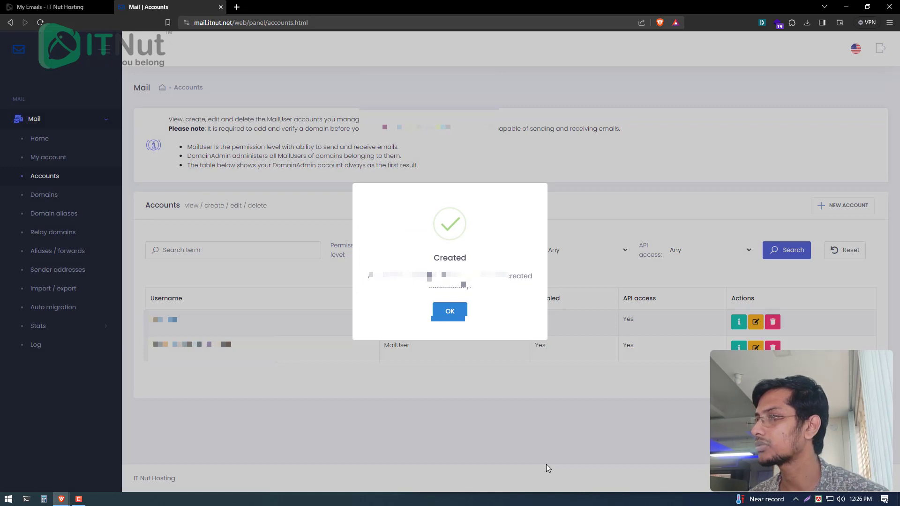
Open the Roundcube webmail login page at mail.itnut.net/roundcube/ in a new browser tab
{"action": "left_click", "coordinate": [236, 7]}
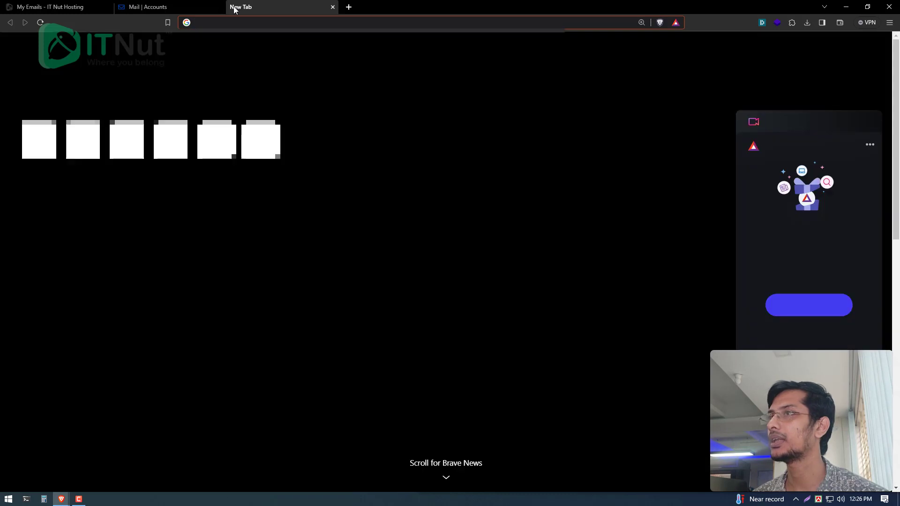
{"action": "type", "text": "mai"}
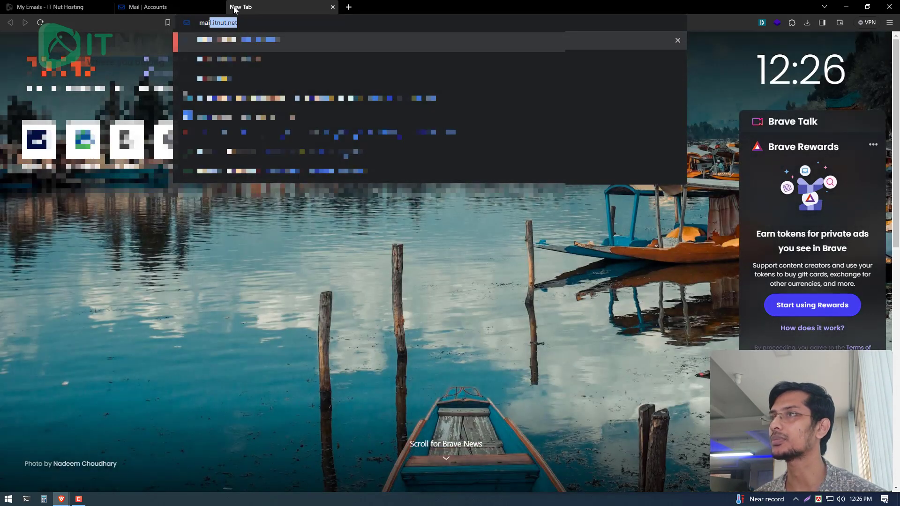
{"action": "type", "text": "l.itnut.net/"}
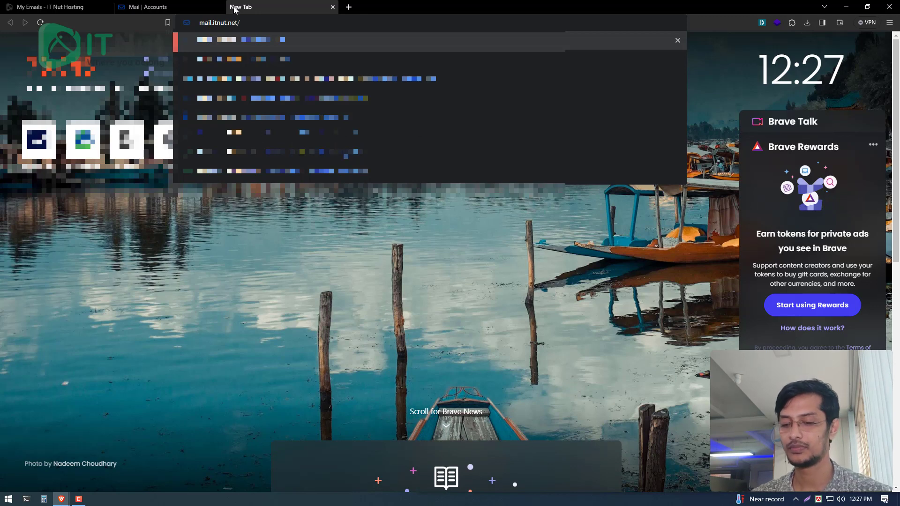
{"action": "key", "text": "Down"}
{"action": "key", "text": "Down"}
{"action": "key", "text": "Down"}
{"action": "key", "text": "Return"}
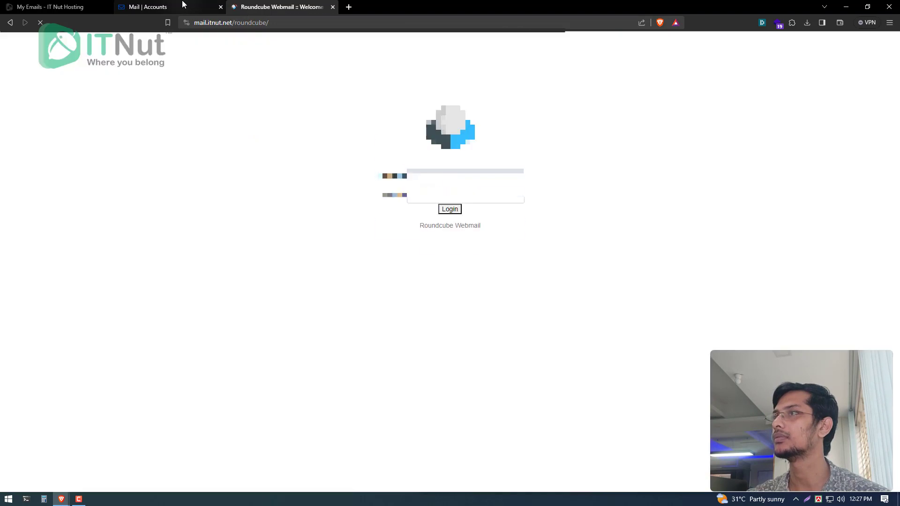
Log in to Roundcube with the new mailbox's email address and account password, and dismiss the password manager prompt
{"action": "left_click", "coordinate": [155, 7]}
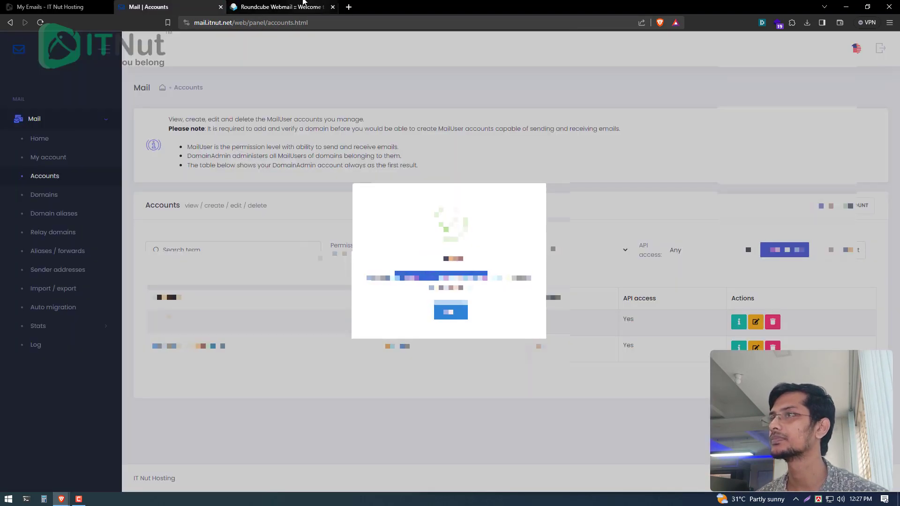
{"action": "left_click", "coordinate": [282, 7]}
{"action": "left_click", "coordinate": [426, 190]}
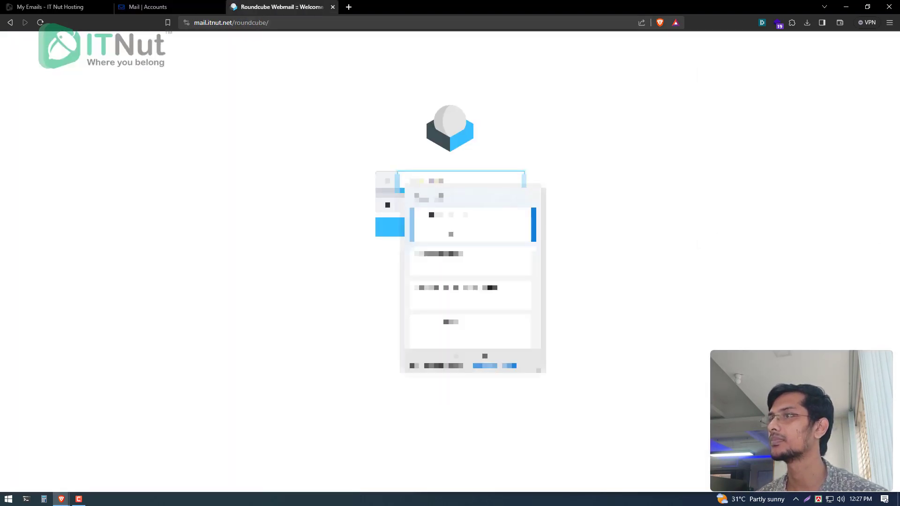
{"action": "left_click", "coordinate": [420, 193]}
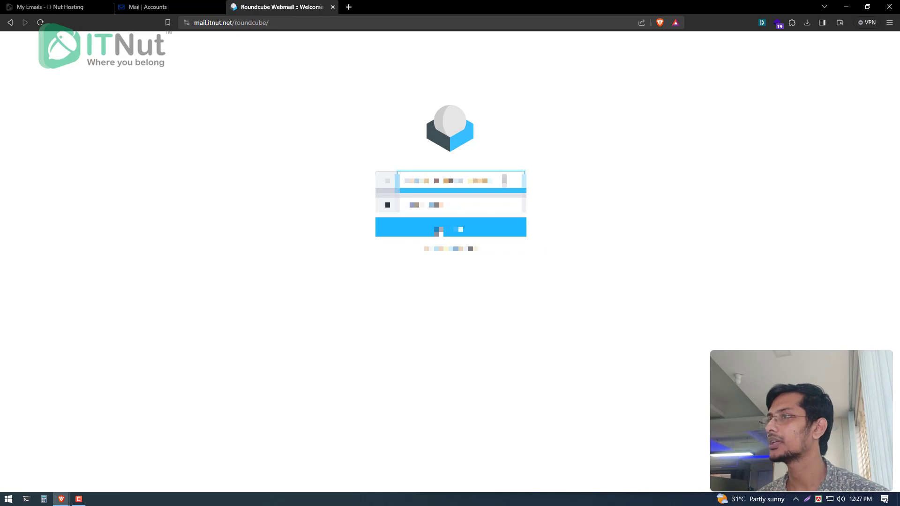
{"action": "left_click", "coordinate": [436, 228]}
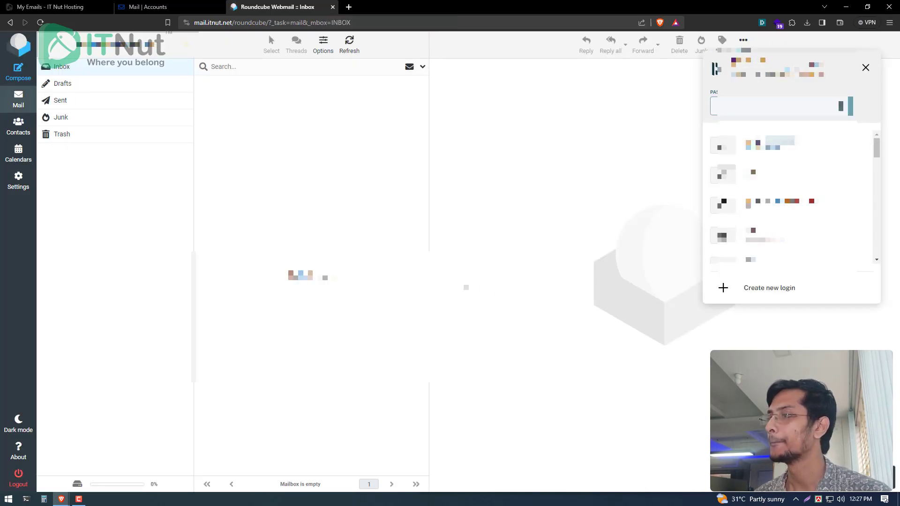
{"action": "left_click", "coordinate": [866, 67]}
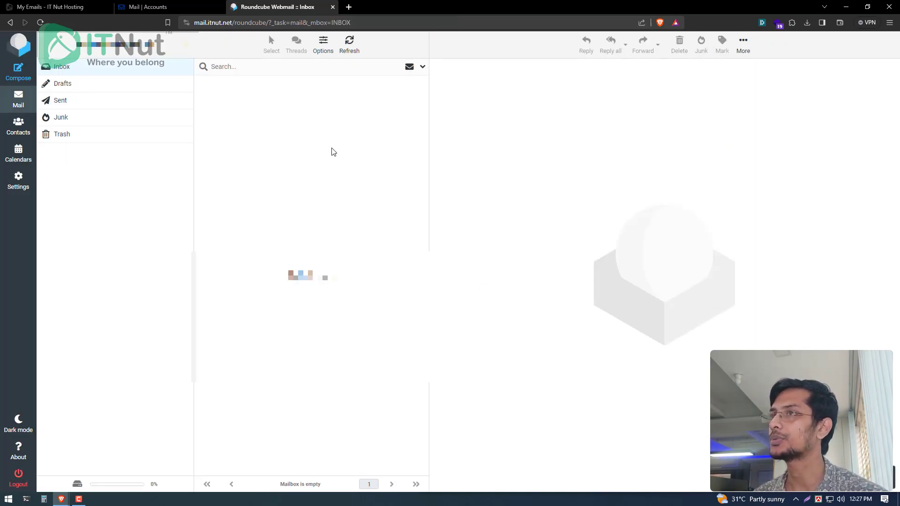